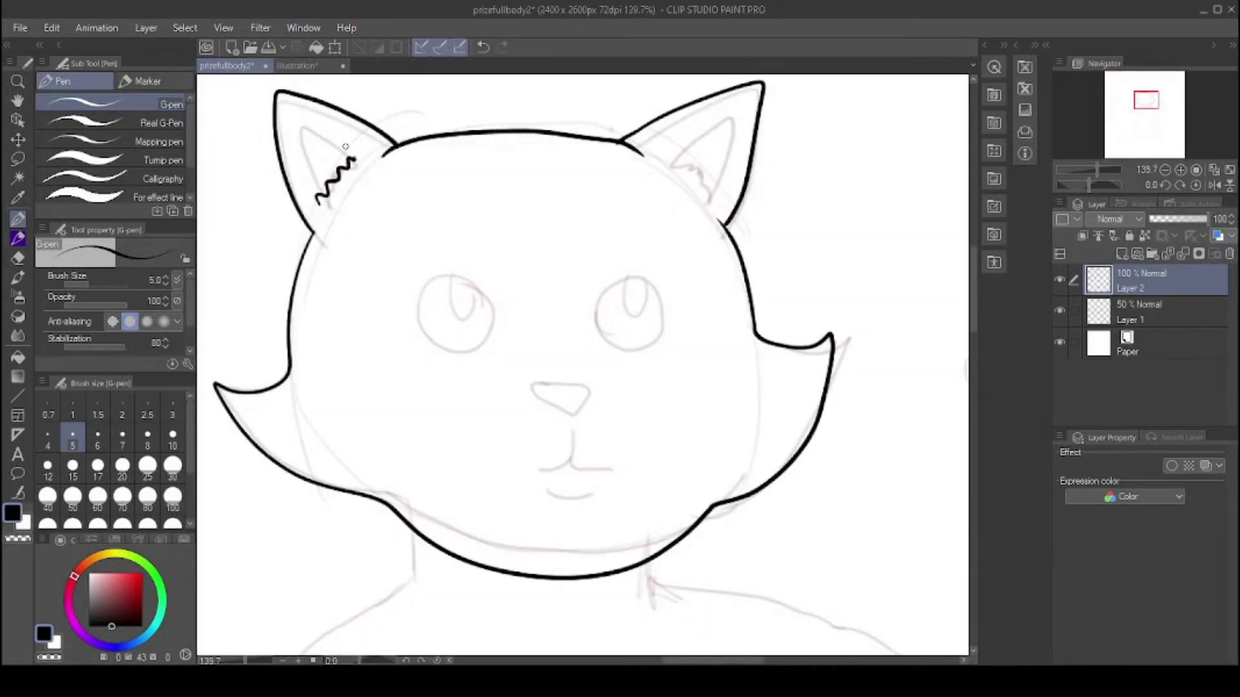
Step: Ink the inner-ear outlines with jagged fur edges and the small nose on the cat's face
left_click_drag(348, 154, 317, 202)
left_click_drag(715, 184, 672, 153)
mouse_move(576, 416)
left_mouse_down()
mouse_move(538, 397)
mouse_move(592, 402)
left_mouse_up()
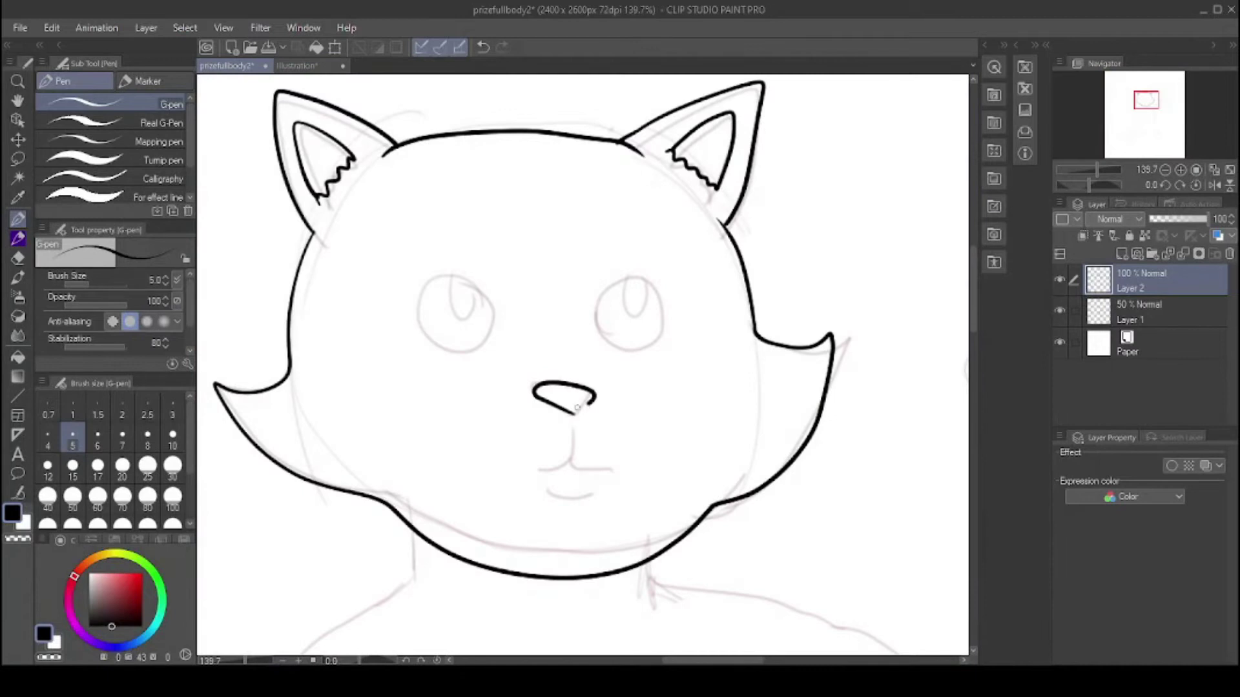
key("ctrl+z")
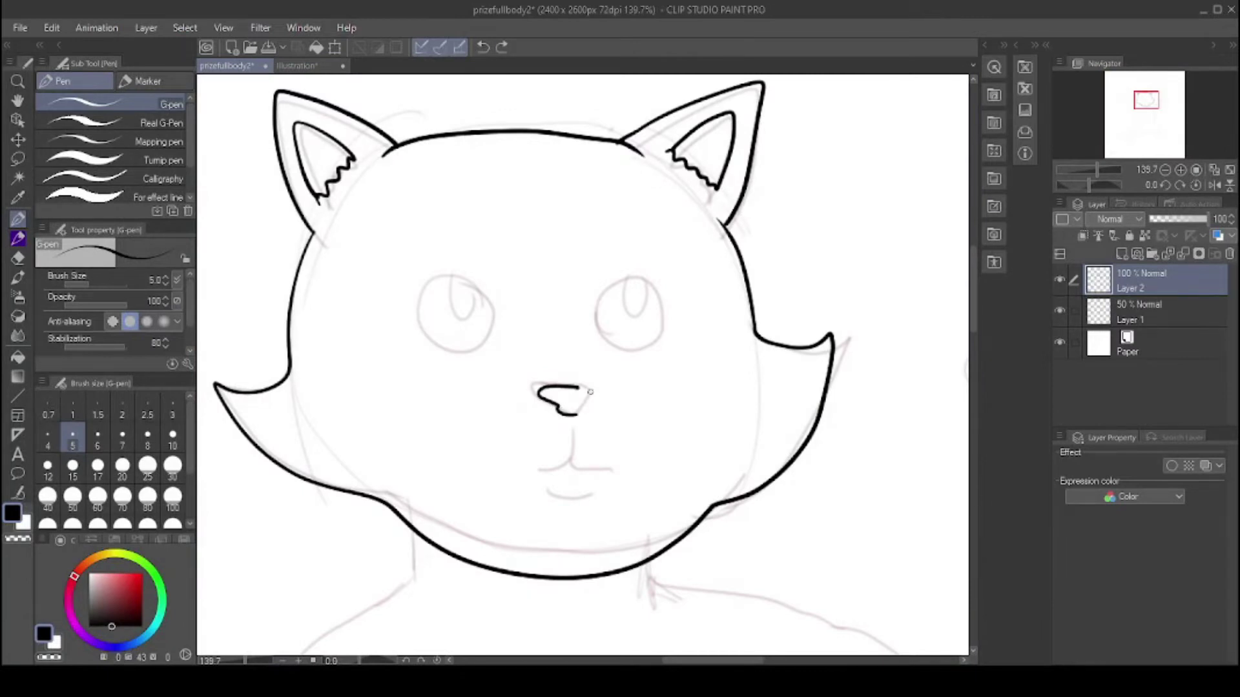
Step: Ink two round eyes with oval highlights, and the mouth with its lower lip line
mouse_move(429, 279)
left_mouse_down()
mouse_move(439, 350)
mouse_move(426, 284)
left_mouse_up()
left_click_drag(624, 357, 618, 357)
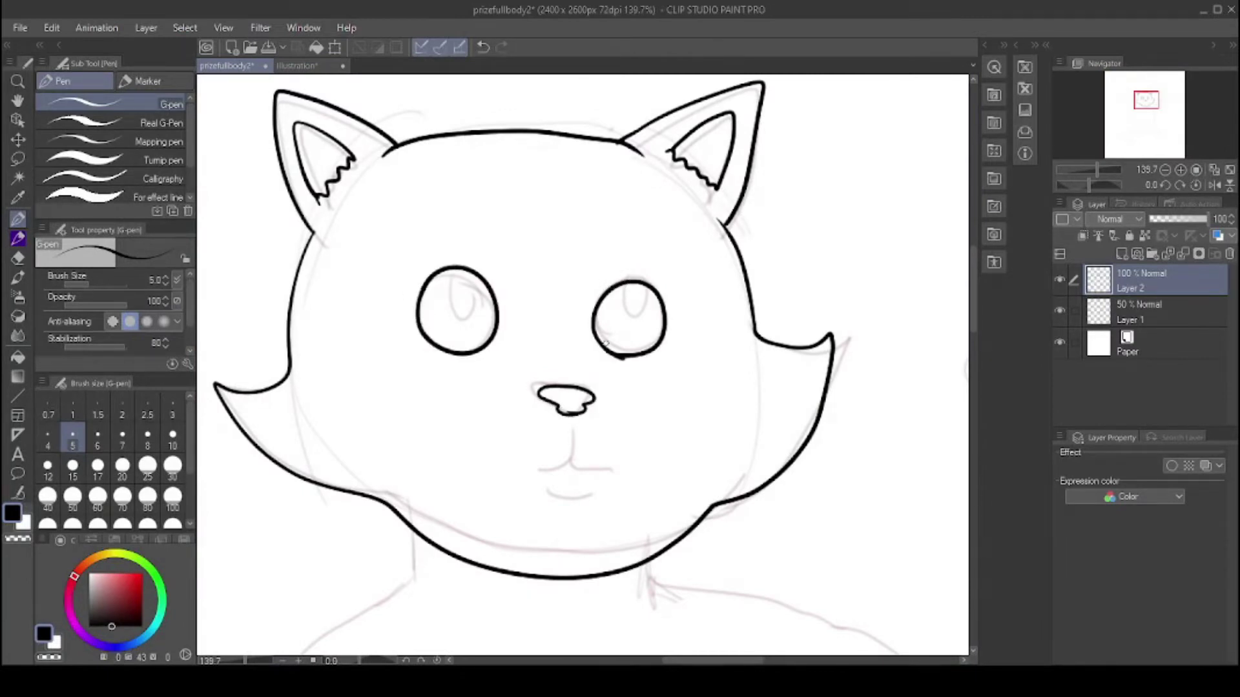
left_click_drag(635, 290, 635, 291)
left_click_drag(466, 276, 465, 279)
mouse_move(573, 422)
left_mouse_down()
mouse_move(532, 468)
mouse_move(618, 464)
left_mouse_up()
mouse_move(548, 495)
left_mouse_down()
mouse_move(589, 500)
mouse_move(794, 107)
left_mouse_up()
Step: Ink the neck and the shoulder and upper-arm line leading to the raised arm's inner elbow
mouse_move(590, 138)
left_mouse_down()
mouse_move(584, 226)
mouse_move(443, 653)
left_mouse_up()
mouse_move(839, 176)
left_mouse_down()
mouse_move(451, 211)
mouse_move(484, 264)
left_mouse_up()
mouse_move(457, 233)
left_mouse_down()
mouse_move(677, 291)
mouse_move(799, 366)
left_mouse_up()
left_click(484, 48)
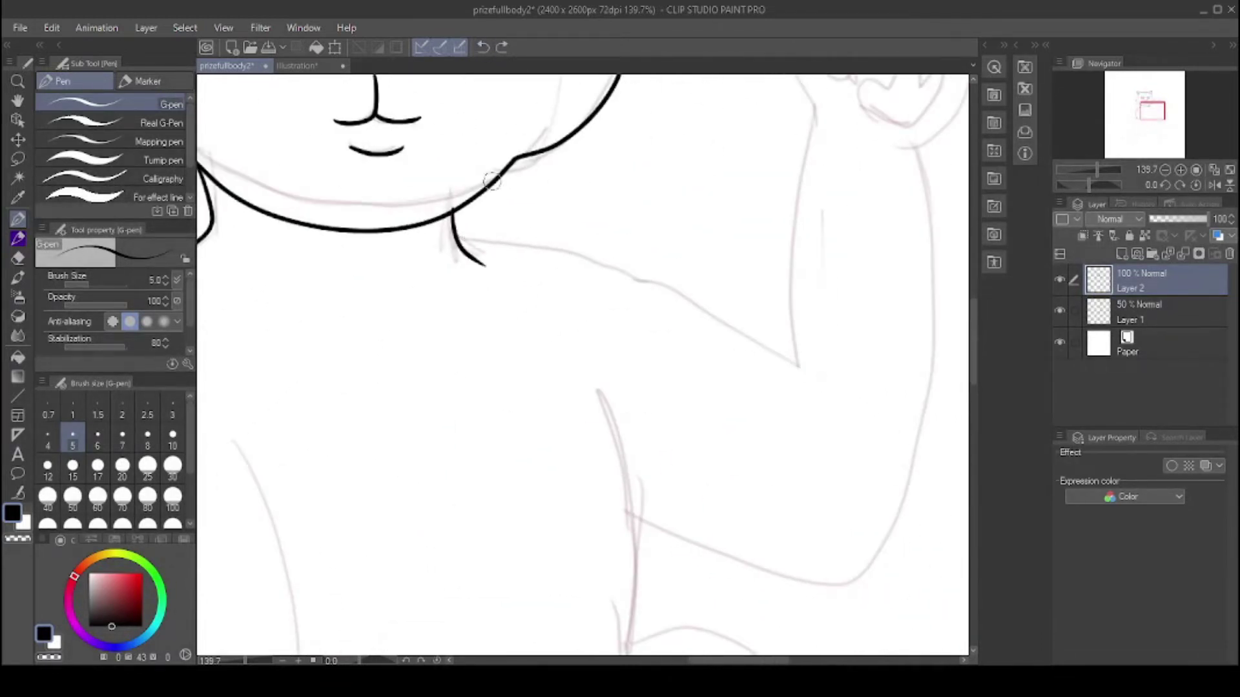
left_click_drag(506, 239, 799, 367)
Step: Ink the raised arm's outer contour and inner forearm, and clean up the lines at the inner elbow
mouse_move(630, 514)
left_mouse_down()
mouse_move(704, 552)
mouse_move(930, 145)
left_mouse_up()
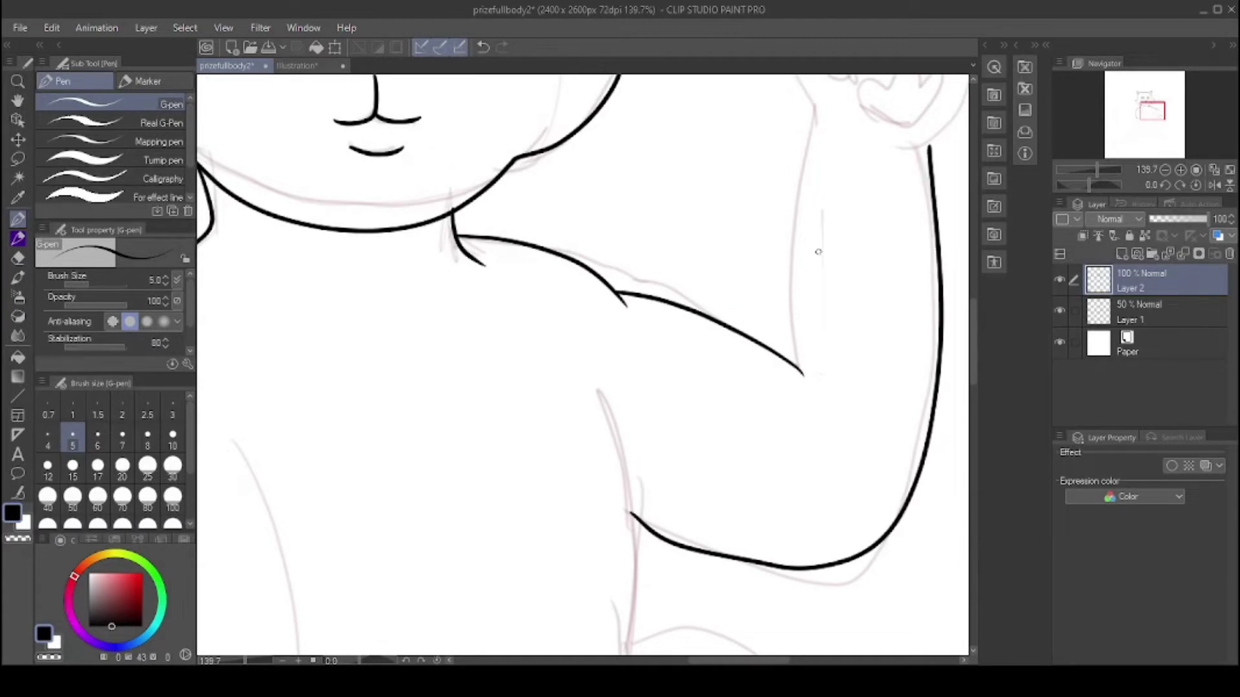
left_click_drag(815, 401, 814, 110)
key("e")
left_click(18, 220)
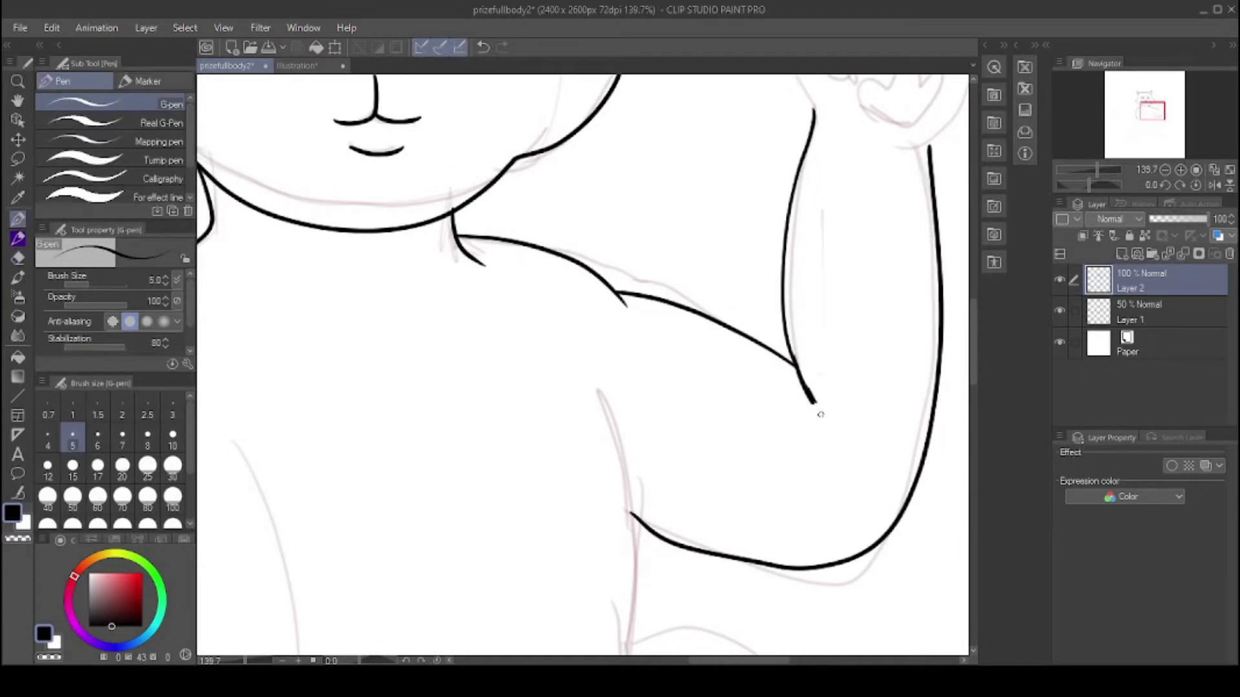
Step: Ink the raised paw with four rounded fingers, pointed claws and the palm pad
mouse_move(807, 381)
left_mouse_down()
mouse_move(623, 562)
mouse_move(549, 581)
left_mouse_up()
mouse_move(591, 360)
left_mouse_down()
mouse_move(566, 309)
mouse_move(631, 334)
left_mouse_up()
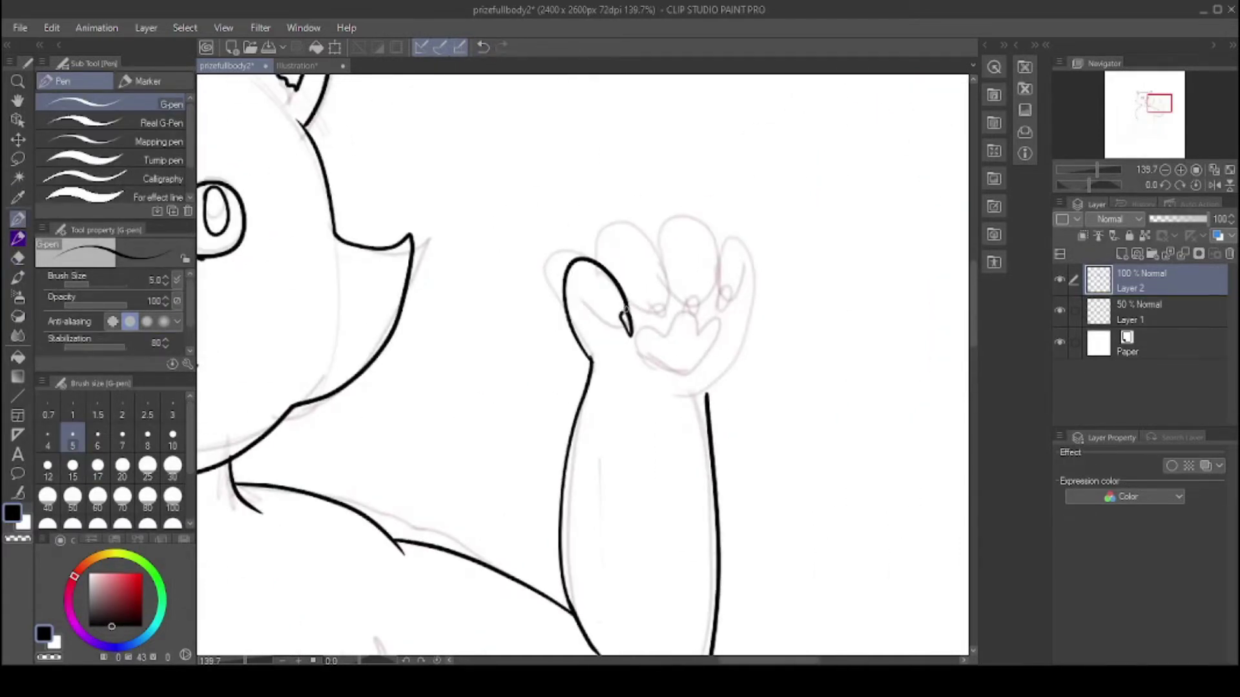
mouse_move(598, 257)
left_mouse_down()
mouse_move(656, 312)
mouse_move(720, 287)
mouse_move(711, 394)
mouse_move(655, 392)
left_mouse_up()
left_click_drag(751, 258, 748, 288)
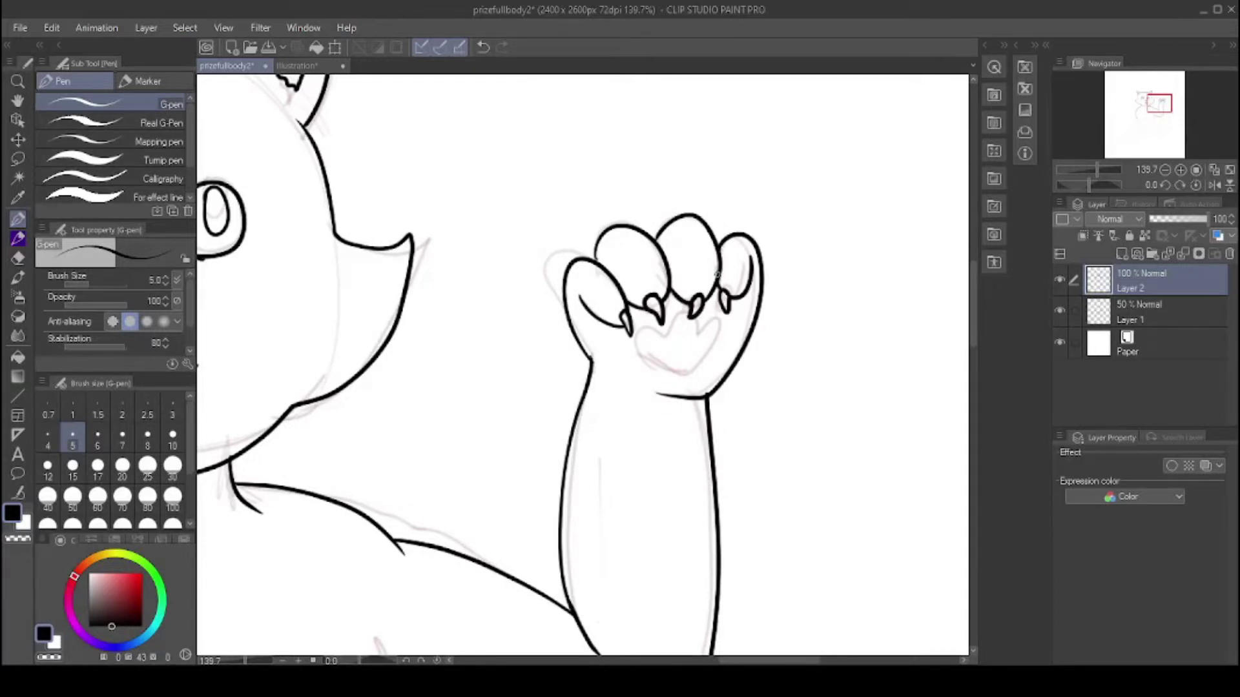
mouse_move(630, 326)
left_mouse_down()
mouse_move(723, 362)
mouse_move(681, 378)
left_mouse_up()
Step: Ink the torso side, haunch and foot below the raised arm, following the sketch
left_click_drag(1145, 116, 1156, 138)
mouse_move(748, 202)
left_mouse_down()
mouse_move(705, 414)
mouse_move(468, 424)
left_mouse_up()
mouse_move(709, 410)
left_mouse_down()
mouse_move(923, 589)
mouse_move(449, 357)
mouse_move(506, 335)
mouse_move(528, 281)
mouse_move(299, 194)
left_mouse_up()
left_click_drag(1141, 133, 1137, 120)
mouse_move(405, 146)
left_mouse_down()
mouse_move(599, 216)
mouse_move(544, 581)
left_mouse_up()
Step: Ink the lowered arm's shoulder, upper arm and forearm contours, including the crease at the armpit
left_click_drag(1148, 127, 1142, 122)
left_click_drag(393, 269, 439, 357)
mouse_move(443, 316)
left_mouse_down()
mouse_move(447, 481)
mouse_move(498, 636)
left_mouse_up()
mouse_move(587, 313)
left_mouse_down()
mouse_move(607, 532)
mouse_move(645, 645)
left_mouse_up()
left_click_drag(1147, 128, 1141, 120)
left_click_drag(697, 501, 649, 155)
left_click_drag(660, 245, 641, 321)
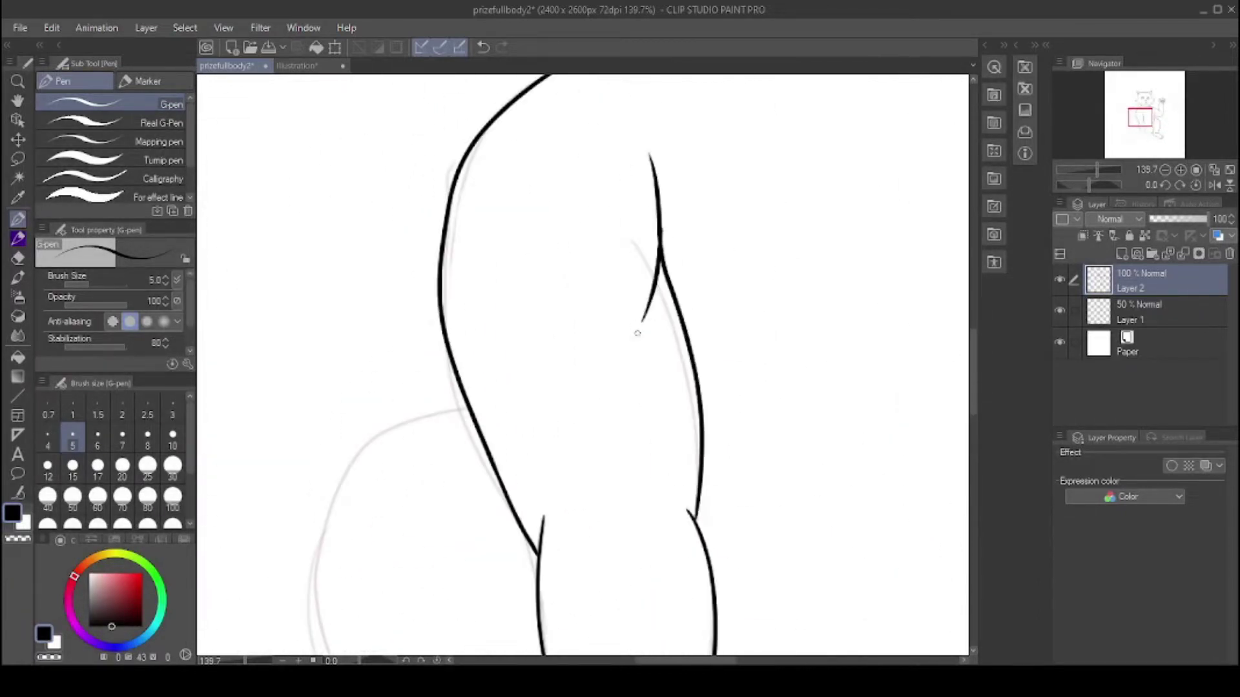
Step: Reshape the lowered arm's outer edge with a curved elbow crease and erase the leftover contour
left_click(482, 47)
mouse_move(439, 294)
left_mouse_down()
mouse_move(508, 368)
mouse_move(539, 552)
left_mouse_up()
left_click(18, 258)
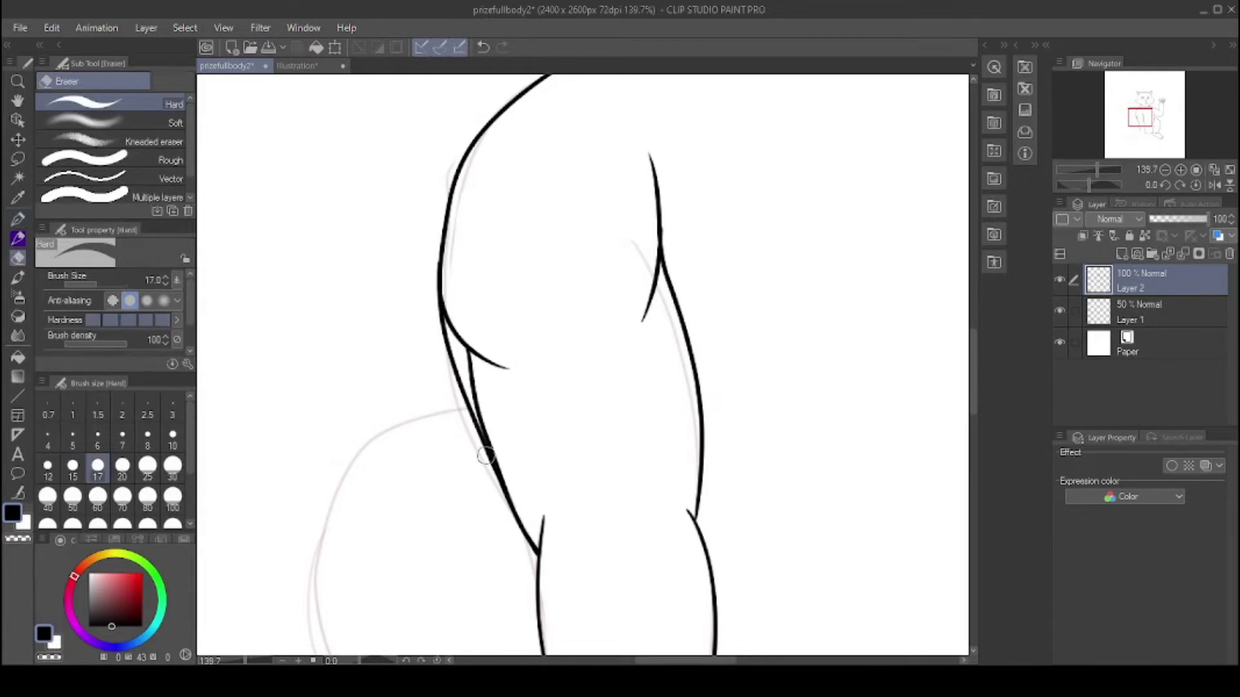
left_click_drag(446, 303, 491, 458)
key("p")
left_click_drag(465, 342, 489, 452)
Step: Ink the lowered forearm down to the ground and draw the resting paw with its separate fingers
left_click_drag(1140, 119, 1134, 127)
mouse_move(675, 134)
left_mouse_down()
mouse_move(544, 195)
mouse_move(723, 567)
left_mouse_up()
left_click_drag(1134, 126, 1141, 133)
left_click_drag(628, 300, 600, 413)
mouse_move(642, 331)
left_mouse_down()
mouse_move(621, 427)
mouse_move(649, 432)
left_mouse_up()
mouse_move(675, 351)
left_mouse_down()
mouse_move(703, 429)
mouse_move(765, 391)
left_mouse_up()
left_click_drag(763, 407, 770, 279)
Step: Ink the foot beside the resting paw, including its toe lines and sole
left_click_drag(415, 327, 305, 462)
mouse_move(321, 392)
left_mouse_down()
mouse_move(309, 461)
mouse_move(340, 466)
left_mouse_up()
mouse_move(368, 405)
left_mouse_down()
mouse_move(375, 465)
mouse_move(555, 386)
left_mouse_up()
Step: Ink the curled tail's inner and outer contours with a rounded tip
left_click_drag(1138, 133, 1123, 135)
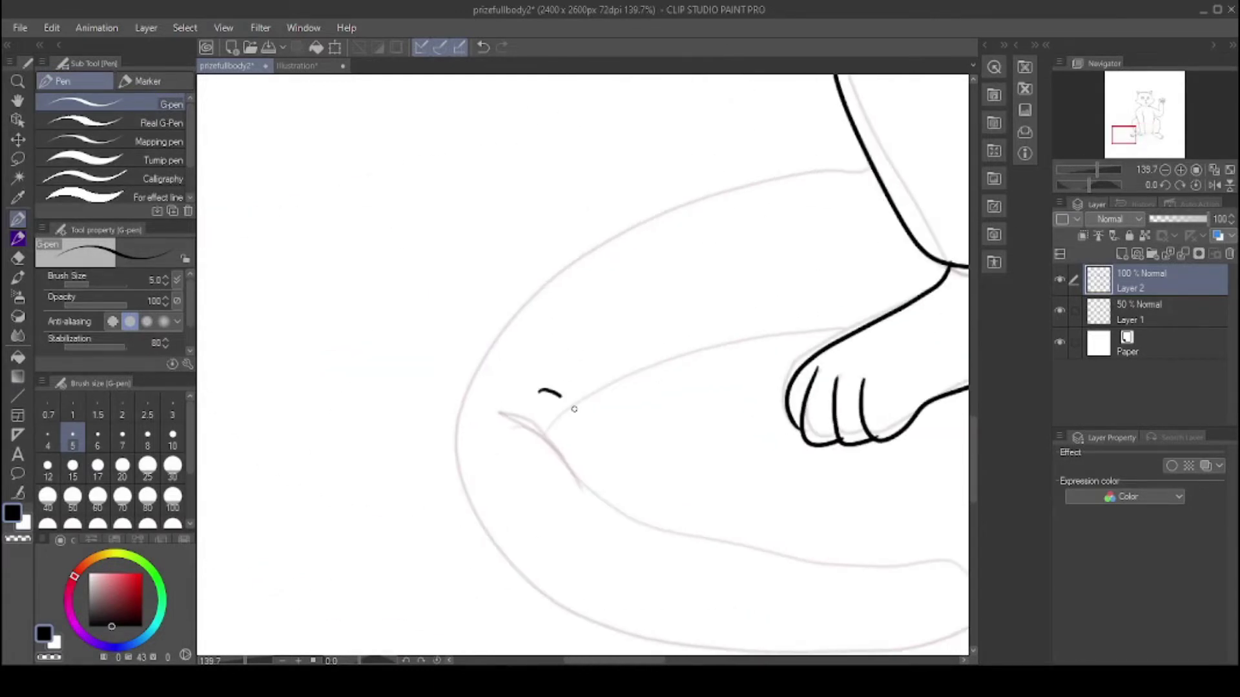
left_click_drag(539, 390, 831, 563)
left_click_drag(570, 404, 865, 327)
mouse_move(871, 170)
left_mouse_down()
mouse_move(461, 335)
mouse_move(938, 651)
mouse_move(790, 546)
left_mouse_up()
Step: Fill the cat's head, body, limbs and tail with the light grey sampled from the reference image
left_click_drag(1095, 169, 1089, 169)
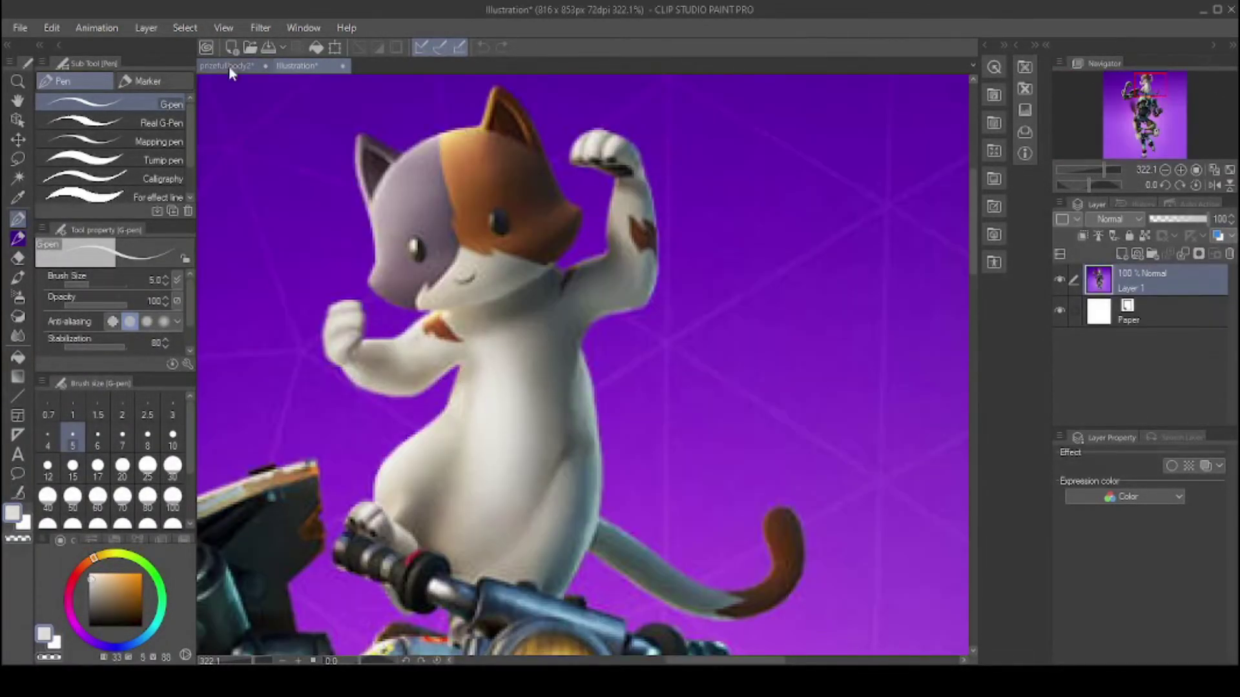
left_click(227, 67)
key("g")
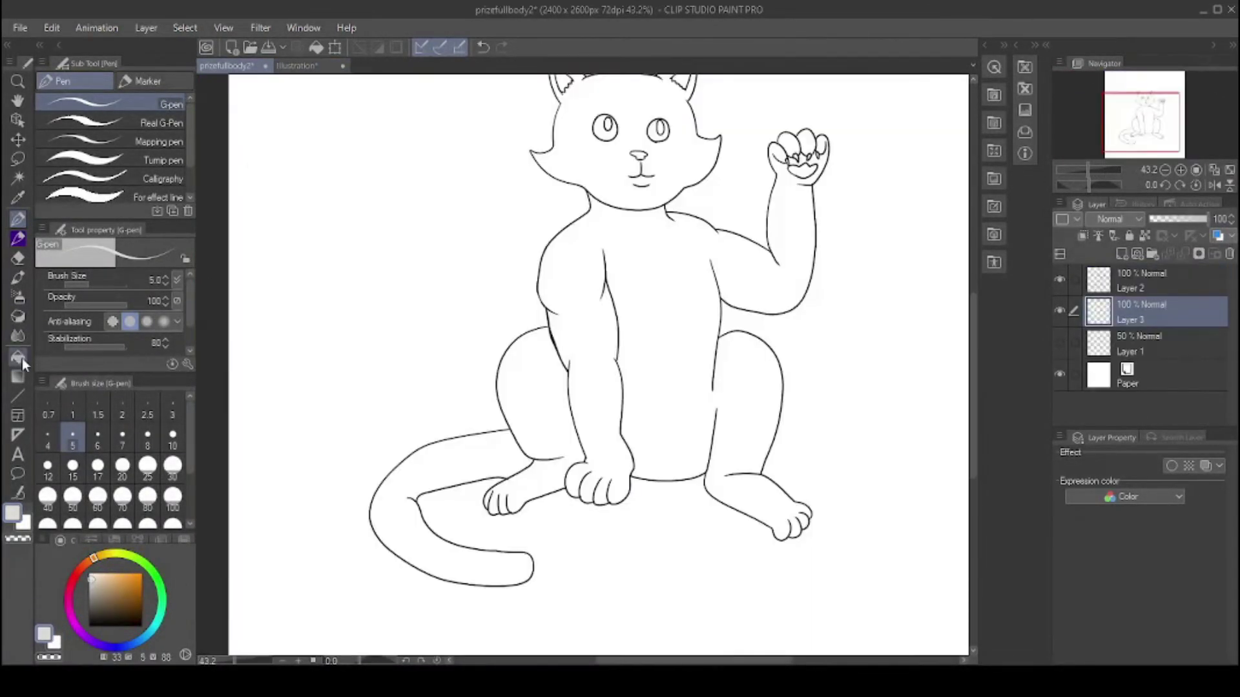
left_click(618, 161)
left_click(566, 386)
left_click(294, 65)
left_click(227, 67)
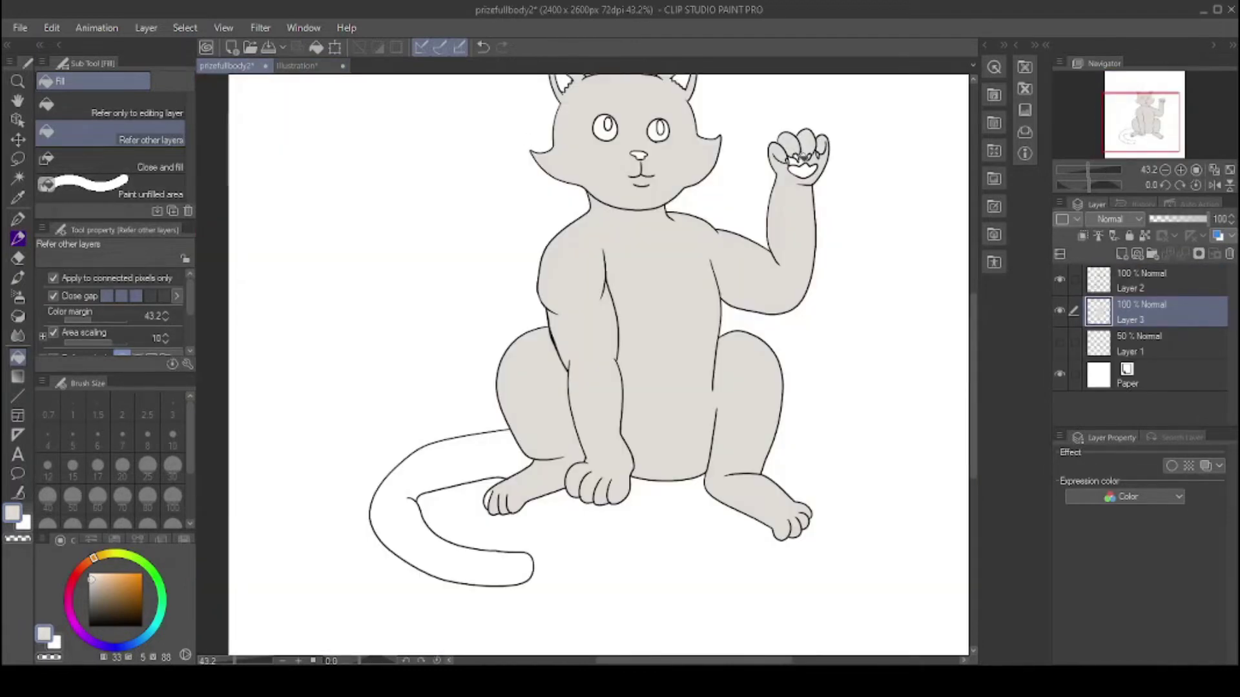
left_click(470, 454)
Step: Outline a jagged tail-tip marking on a new clipped layer and fill it with dark brown sampled from the reference
left_click(294, 65)
left_click(498, 111, "alt")
left_click(227, 66)
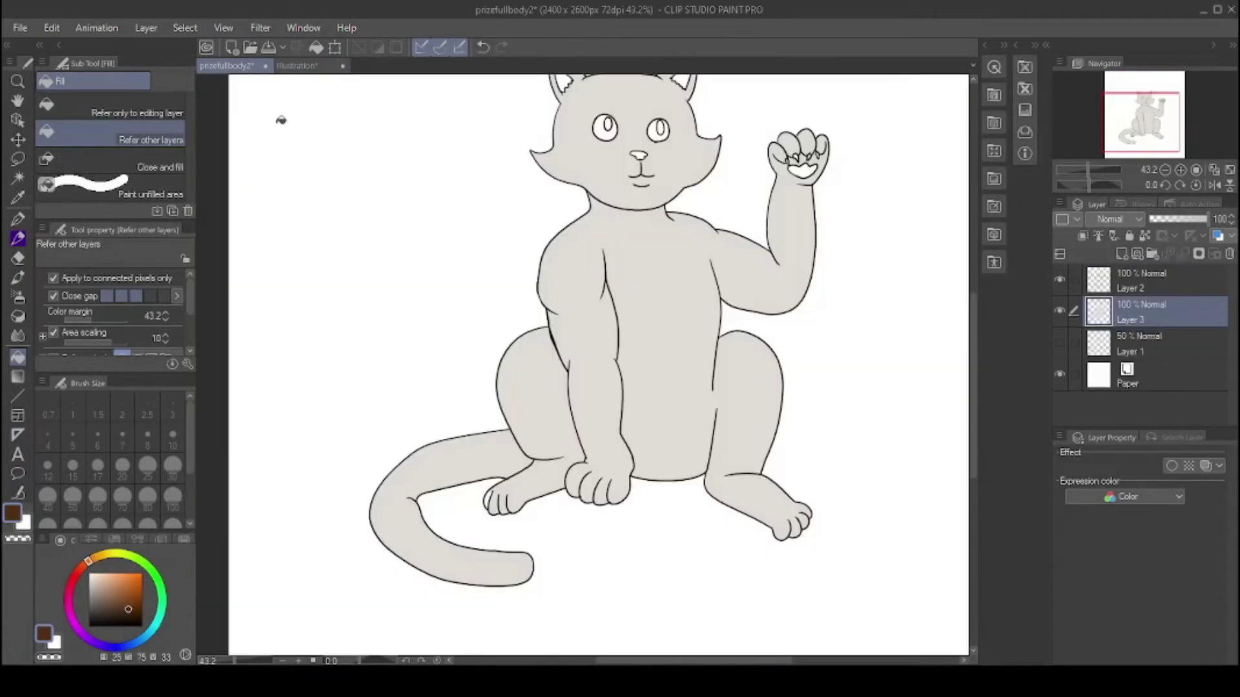
left_click(1084, 236)
key("p")
key("g")
left_click(472, 566)
Step: Outline a jagged marking on the raised forearm, based on the reference, and fill it dark brown
key("p")
left_click(294, 65)
left_click(228, 66)
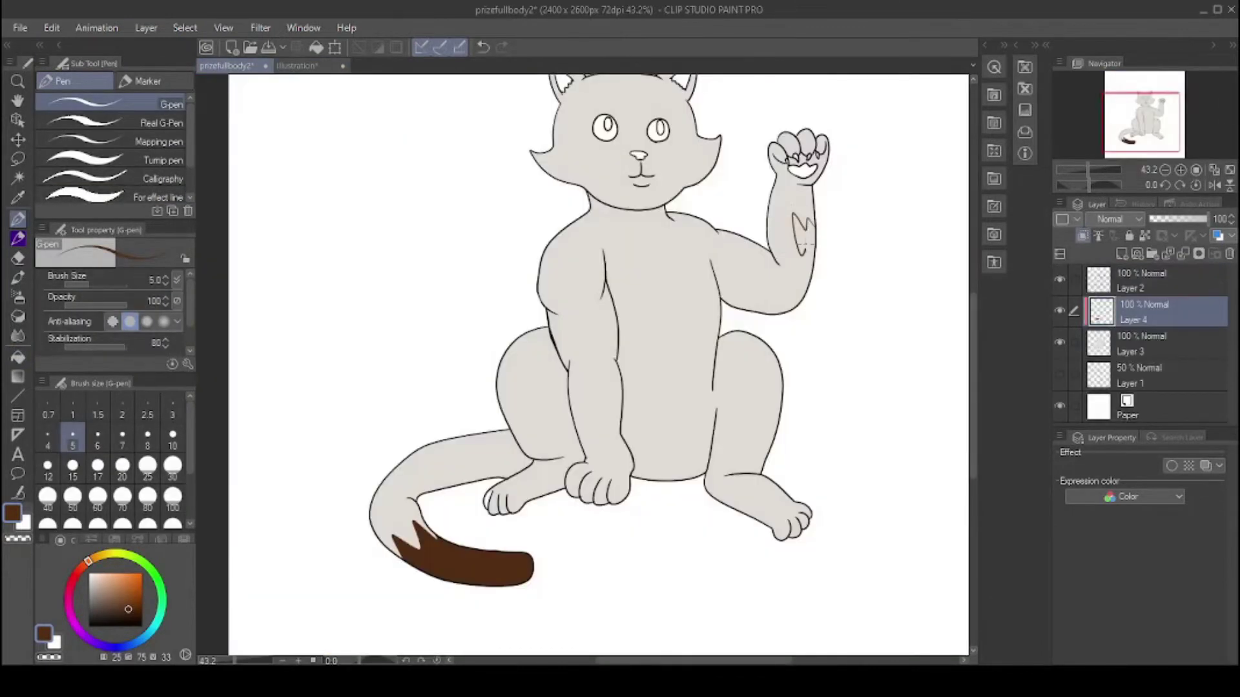
key("g")
left_click(804, 237)
Step: Outline a jagged marking on each shoulder and fill both with dark brown
key("p")
left_click(293, 65)
left_click(227, 66)
left_click_drag(679, 210, 684, 257)
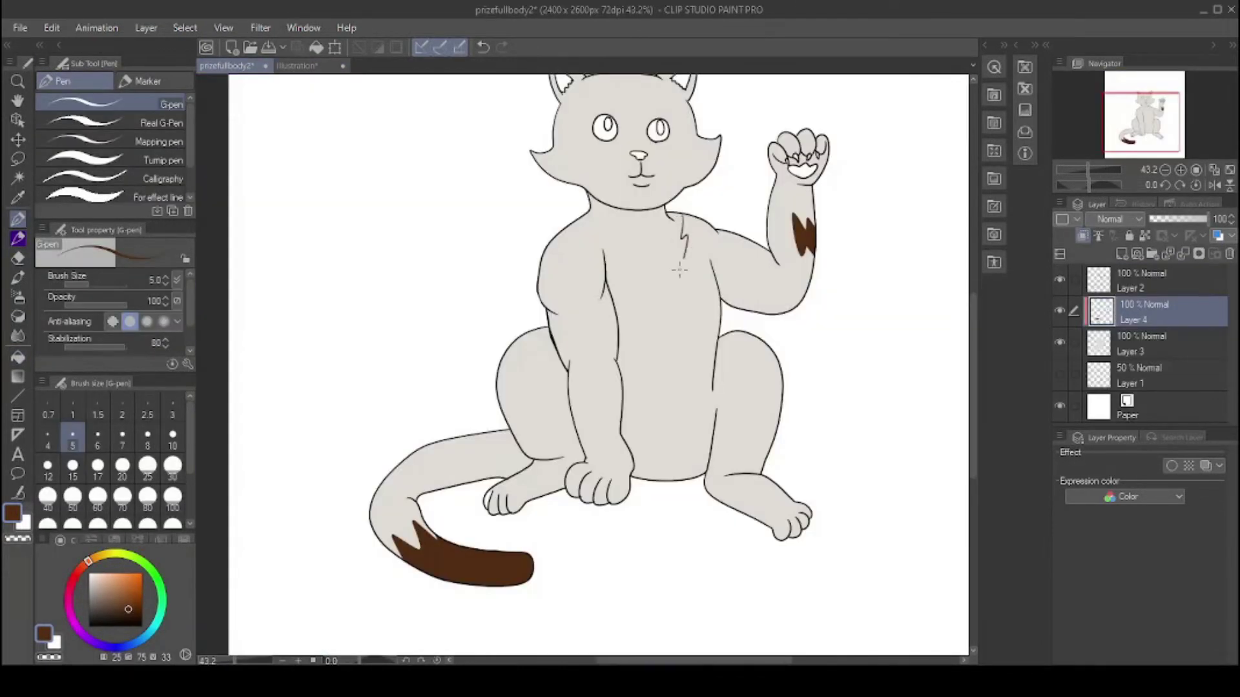
left_click_drag(576, 243, 562, 261)
scroll(581, 355, "up", 2)
key("g")
left_click(667, 362)
left_click(543, 354)
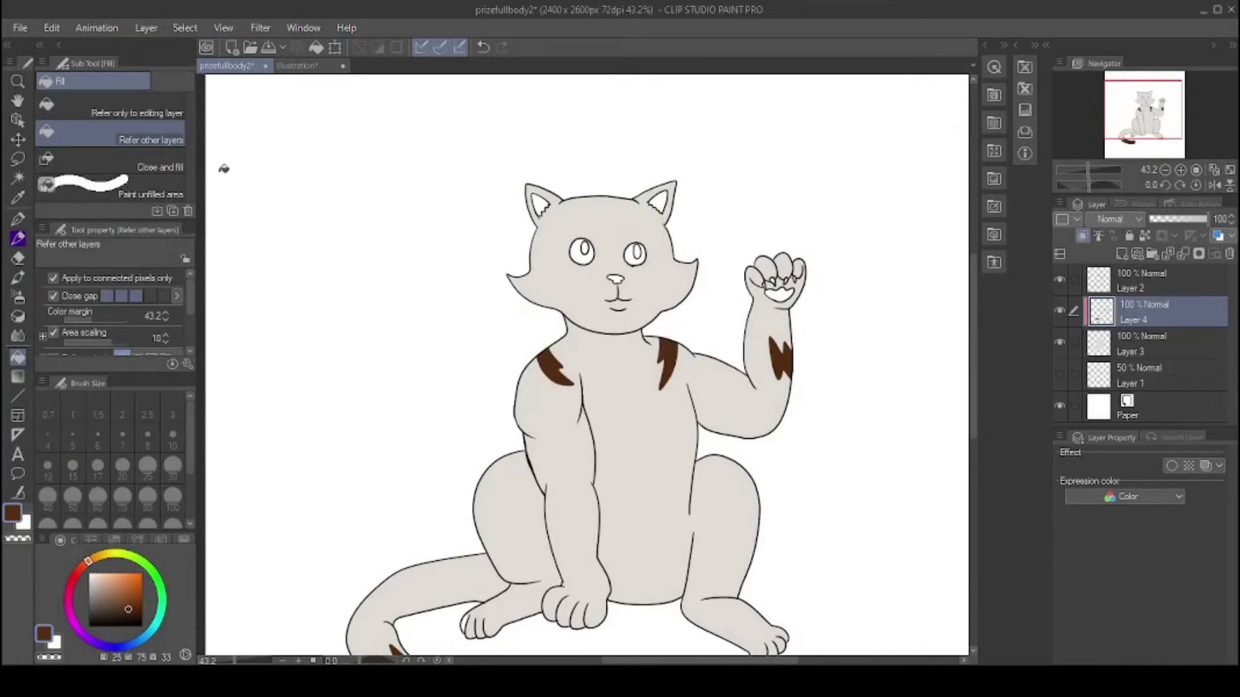
Step: Draw the dividing line down the middle of the face from the forehead to the nose, using the reference image
key("p")
left_click(310, 67)
left_click(248, 67)
left_click(296, 65)
left_click(227, 66)
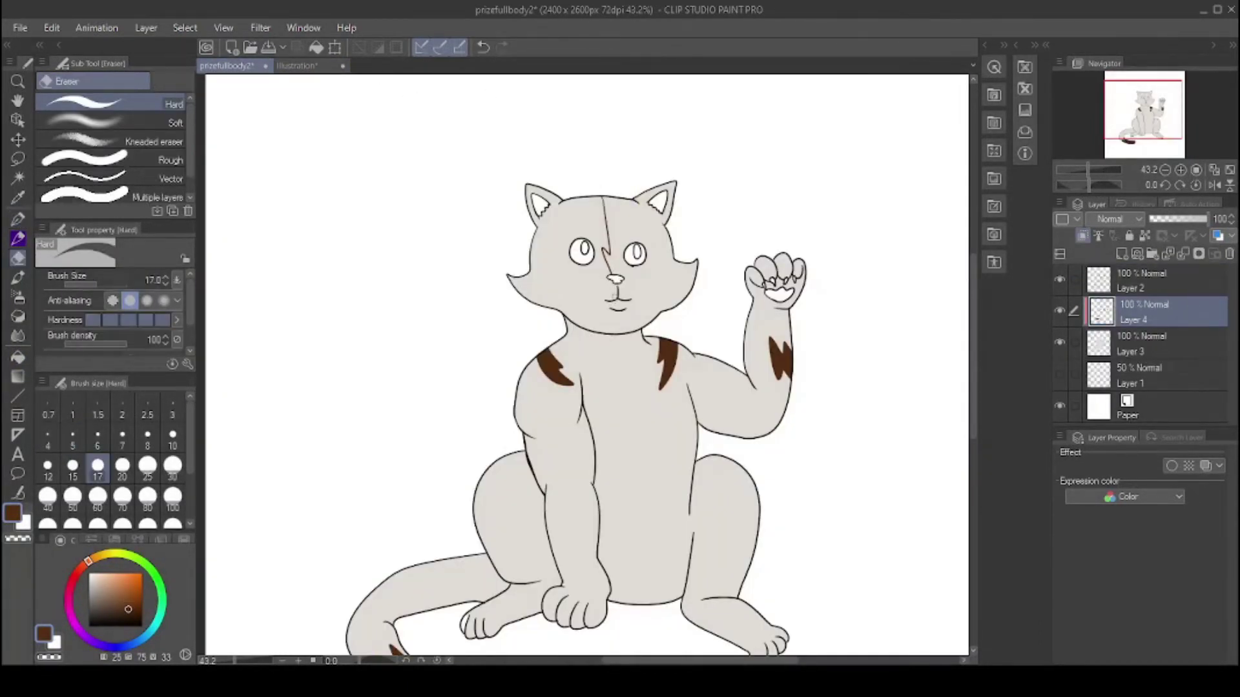
left_click(296, 66)
left_click(227, 66)
Step: Outline the jagged lower edges of both face patches across the cheeks, comparing with the reference
mouse_move(627, 295)
left_mouse_down()
mouse_move(644, 286)
mouse_move(673, 308)
left_mouse_up()
left_click(296, 65)
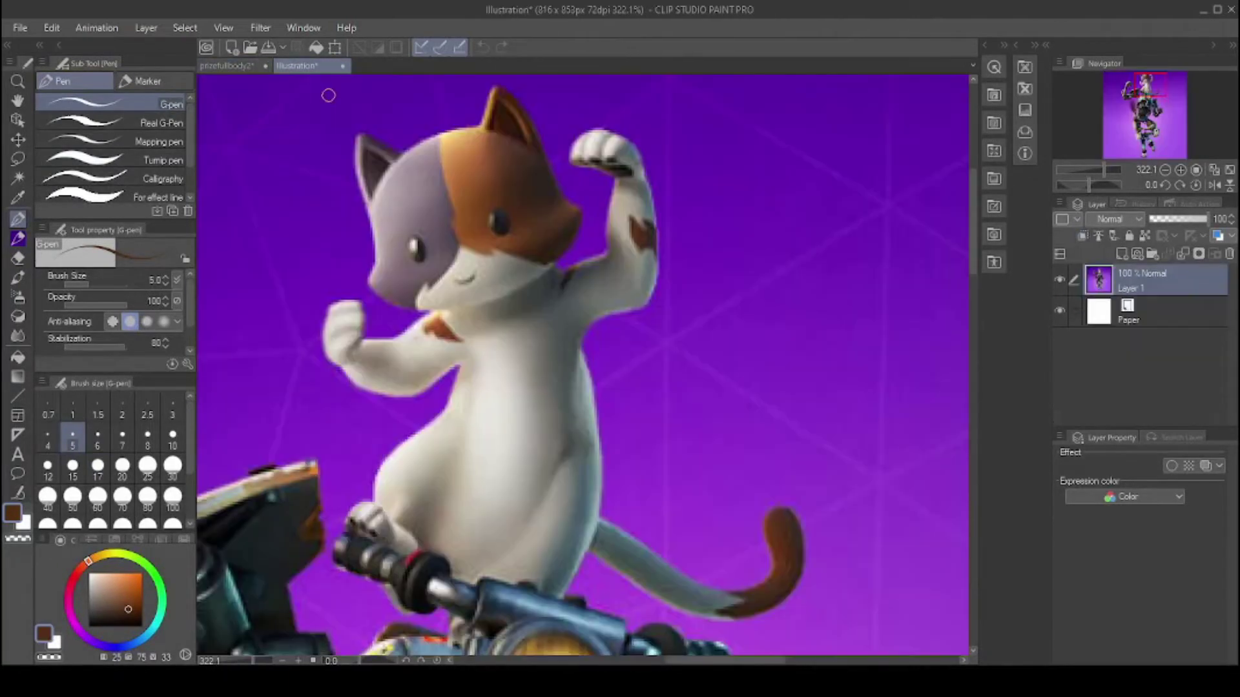
left_click(227, 66)
left_click_drag(603, 287, 563, 310)
Step: Fill one half of the face with greyish purple and the other half with the markings' dark brown
left_click(18, 356)
left_click(561, 252)
left_click(555, 365, "alt")
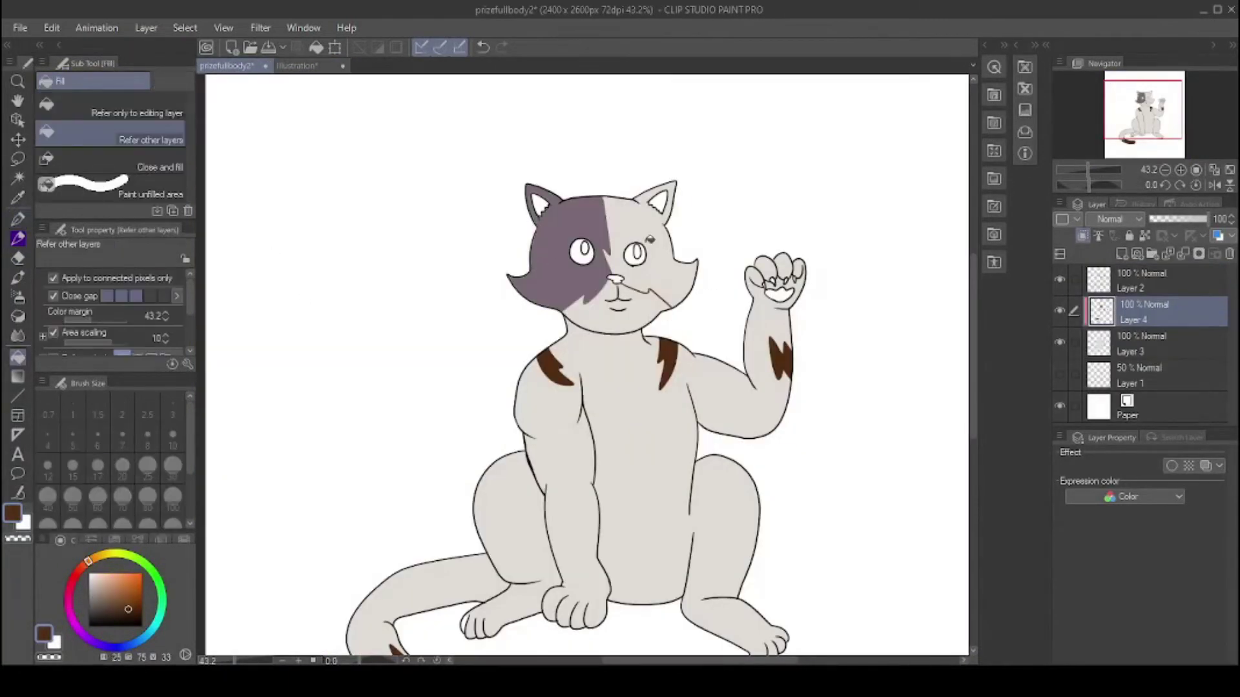
left_click(658, 258)
Step: Fill both eyes with black around their oval highlights on the base colour layer
key("alt+bracketleft")
left_click(581, 252)
left_click(635, 253)
left_click(610, 290, "alt")
left_click(581, 252)
left_click(635, 254)
Step: Fill the inner ears with dark grey and dark maroon shades sampled from the reference cat's ears
left_click(296, 65)
left_click(227, 66)
scroll(313, 192, "down", 3)
left_click(296, 65)
left_click(375, 164, "alt")
left_click(228, 66)
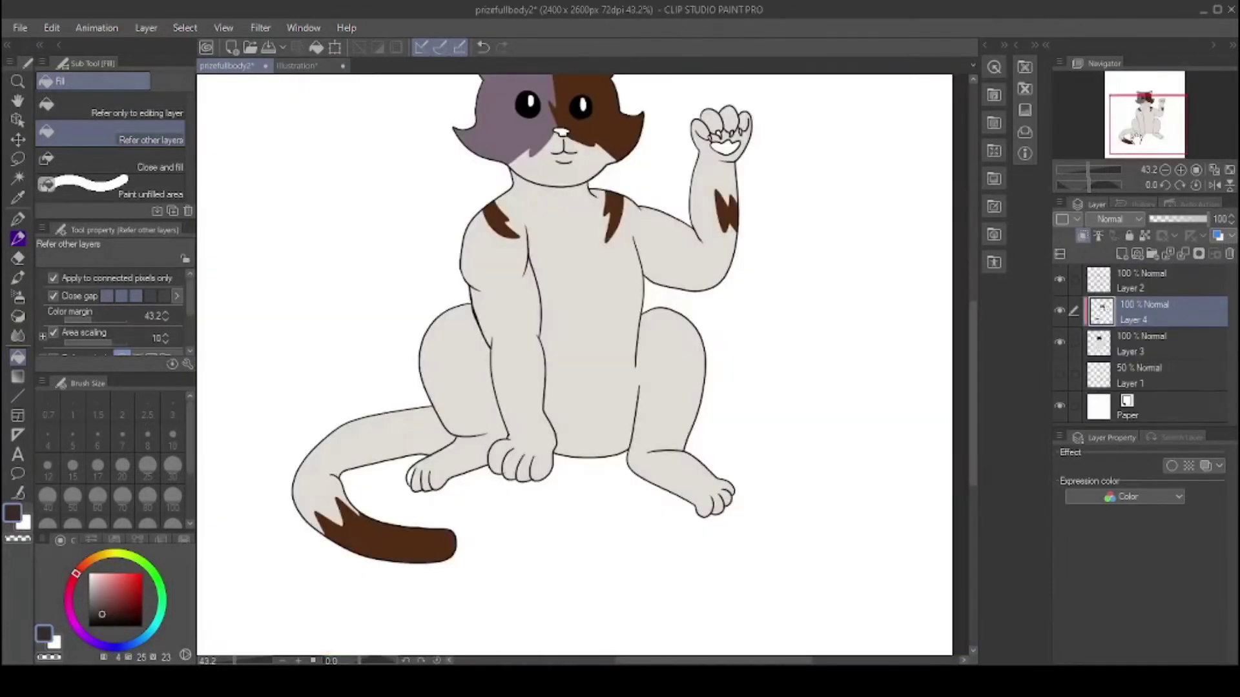
scroll(581, 322, "up", 3)
left_click(1111, 349)
left_click(295, 66)
left_click(228, 66)
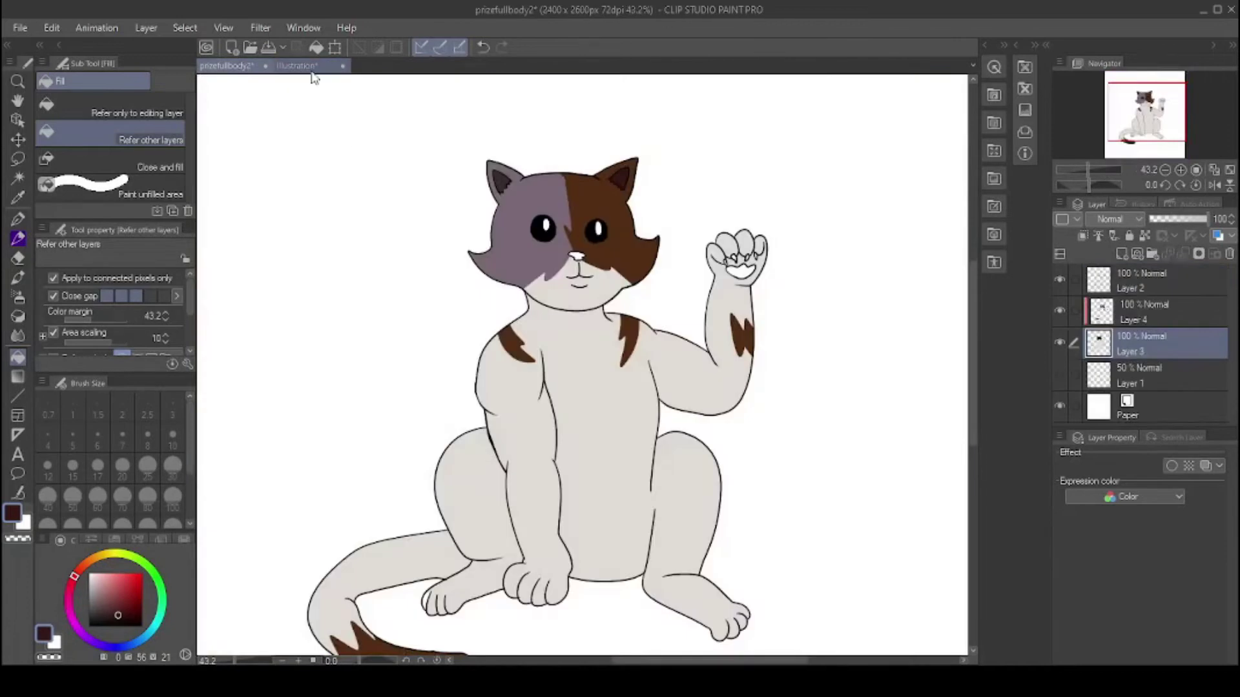
Step: Fill the raised paw's palm pad with black and the nose with dark grey
left_click(296, 65)
left_click(228, 65)
left_click(741, 270)
key("ctrl+z")
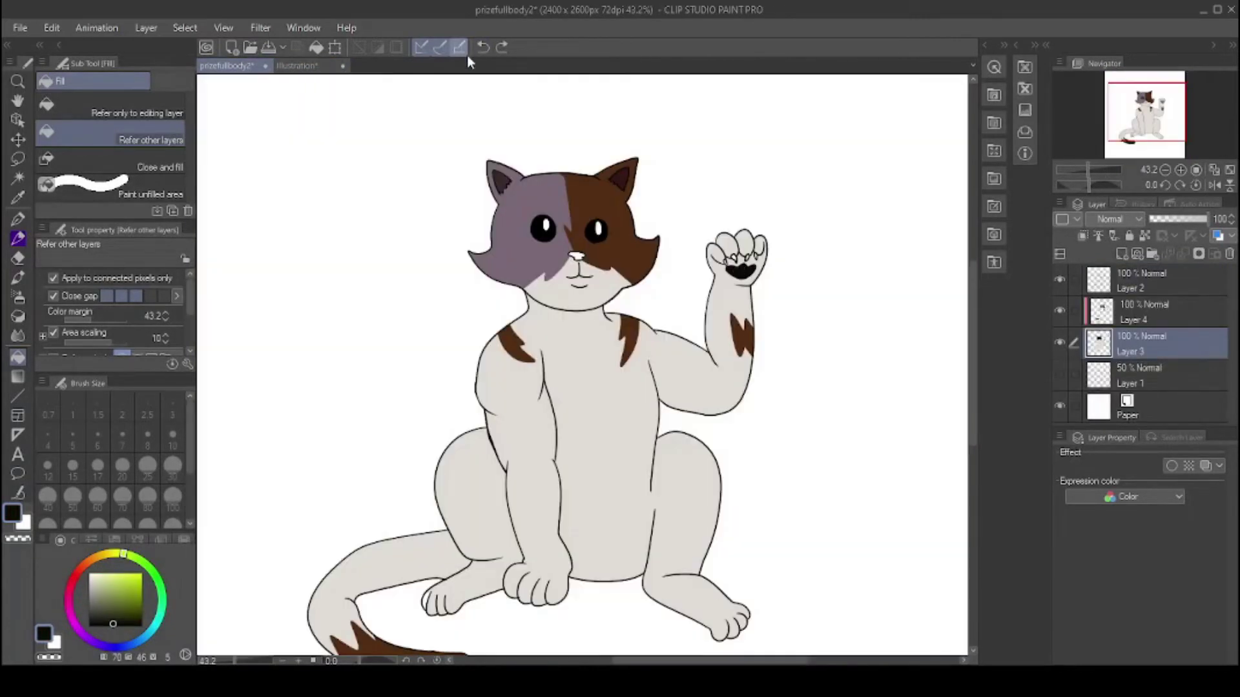
key("c")
scroll(568, 306, "down", 3)
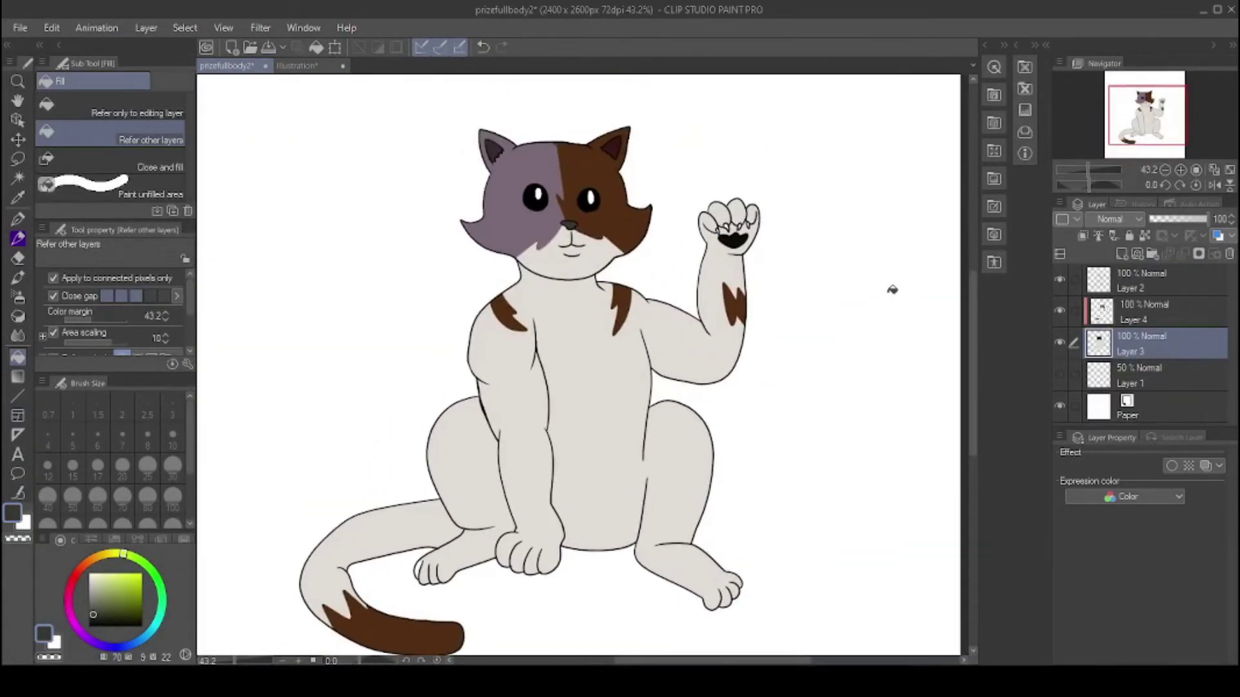
Step: Fill a new background layer with a vertical gradient from deep purple to lighter purple, sampled from the reference
key("ctrl+Tab")
scroll(657, 296, "down", 10)
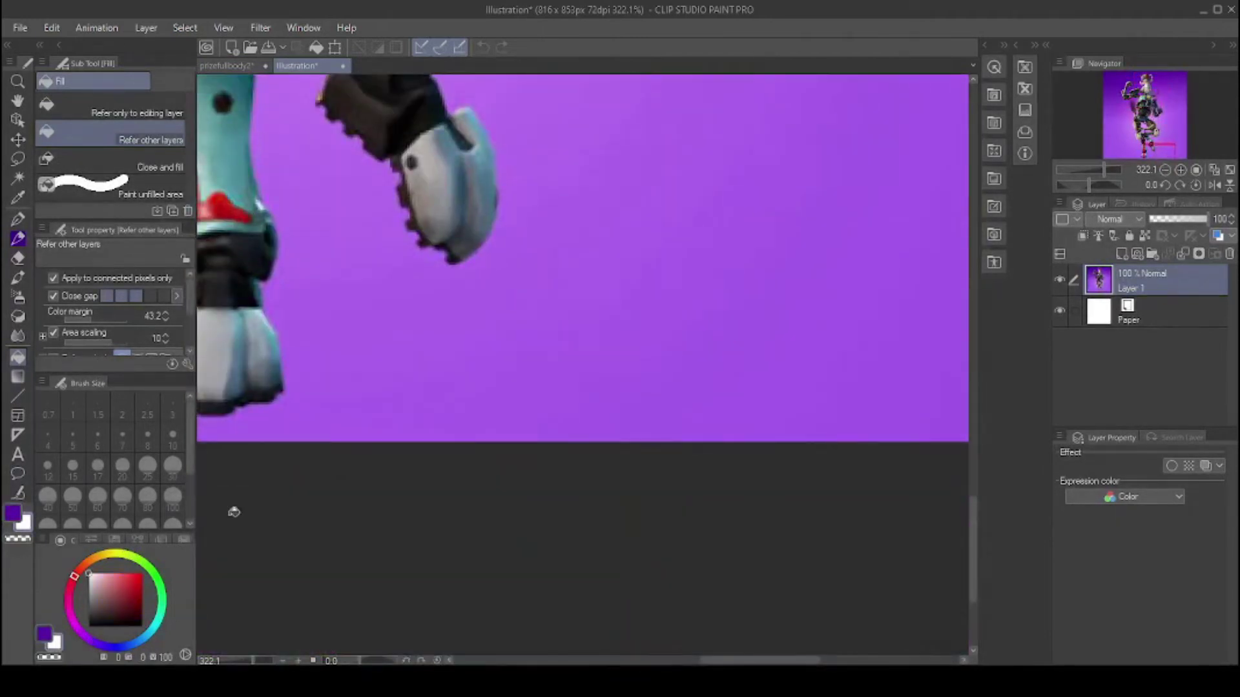
key("ctrl+Tab")
left_click(18, 376)
left_click_drag(319, 93, 321, 524)
Step: Paint both eye highlights white with an enlarged pen, hiding and showing the gradient background in the process
left_click(1124, 339)
left_click(1059, 375)
key("g")
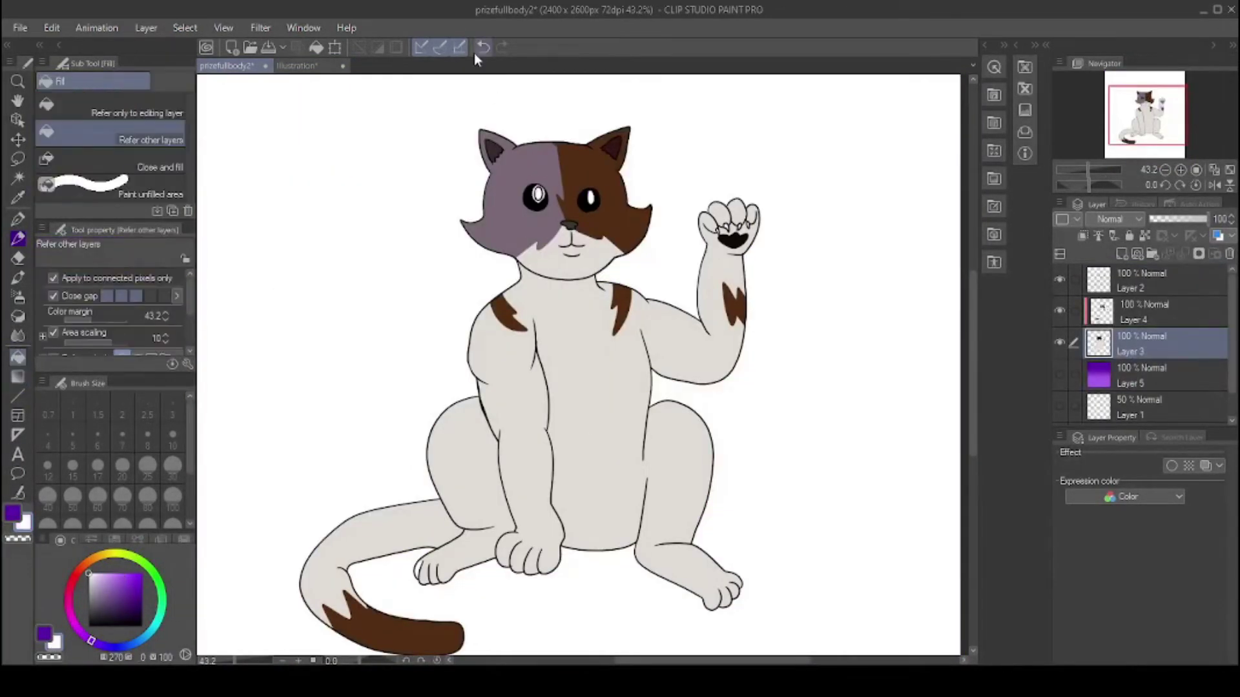
key("p")
scroll(600, 174, "up", 5)
left_click(1059, 375)
mouse_move(541, 275)
left_mouse_down()
mouse_move(550, 326)
mouse_move(547, 288)
left_mouse_up()
key("bracketright")
key("bracketright")
key("bracketright")
key("bracketright")
key("bracketright")
key("bracketright")
left_click_drag(322, 266, 326, 309)
Step: Select the markings layer and try a rectangular selection around the whole cat
left_click(455, 395, "alt")
left_click(455, 395, "ctrl+shift")
left_click(15, 258)
left_click_drag(1097, 169, 1082, 170)
left_click(44, 634)
left_click(17, 159)
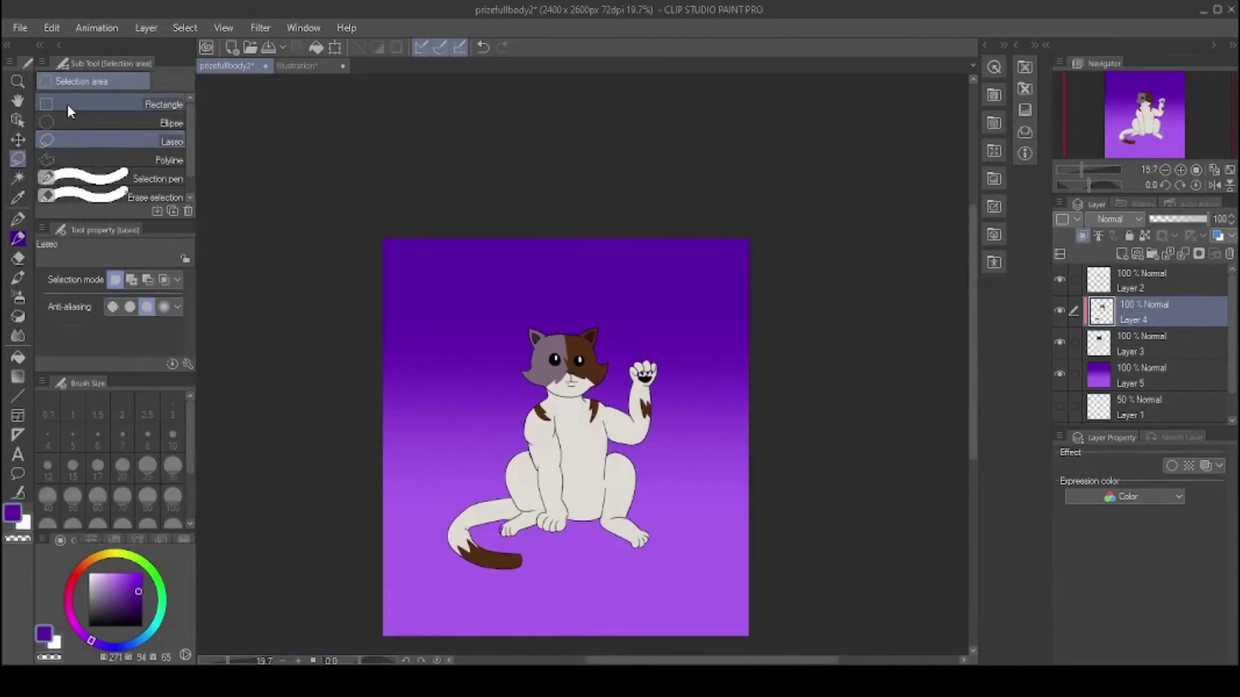
left_click(45, 104)
left_click_drag(429, 299, 710, 630)
left_click(450, 614)
Step: Review the lower part of the reference image and switch to the prizefullbody3 drawing
left_click(297, 65)
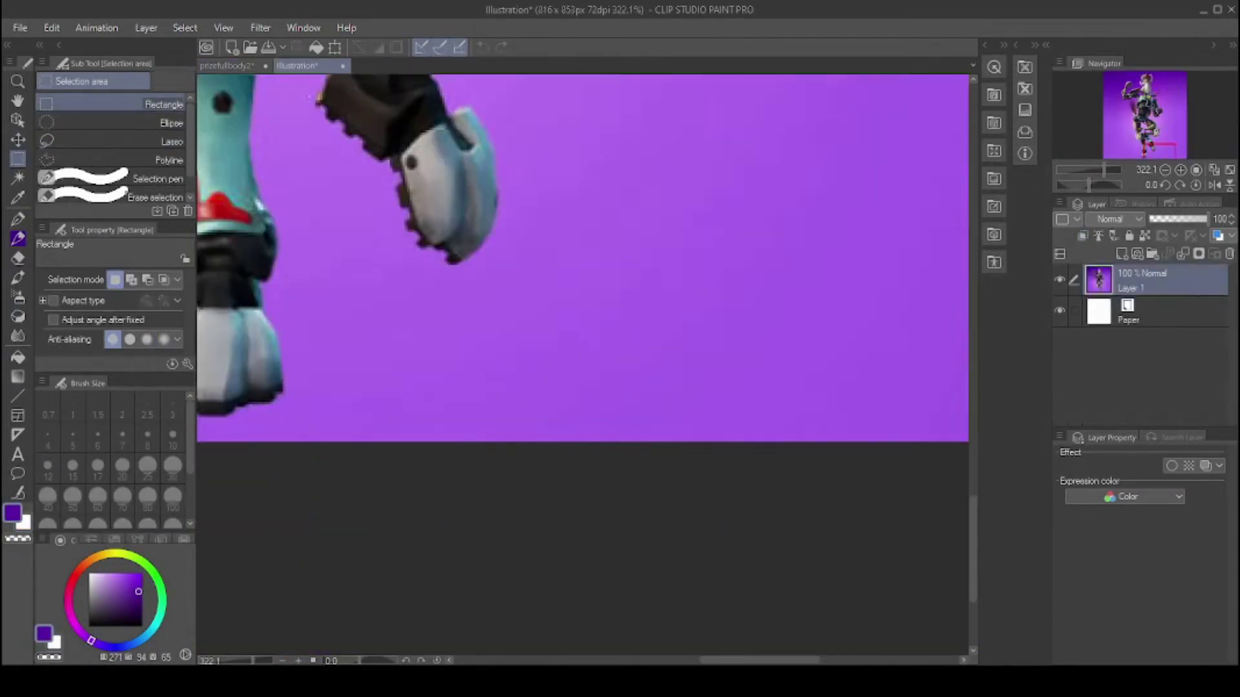
scroll(308, 194, "down", 5)
left_click(226, 65)
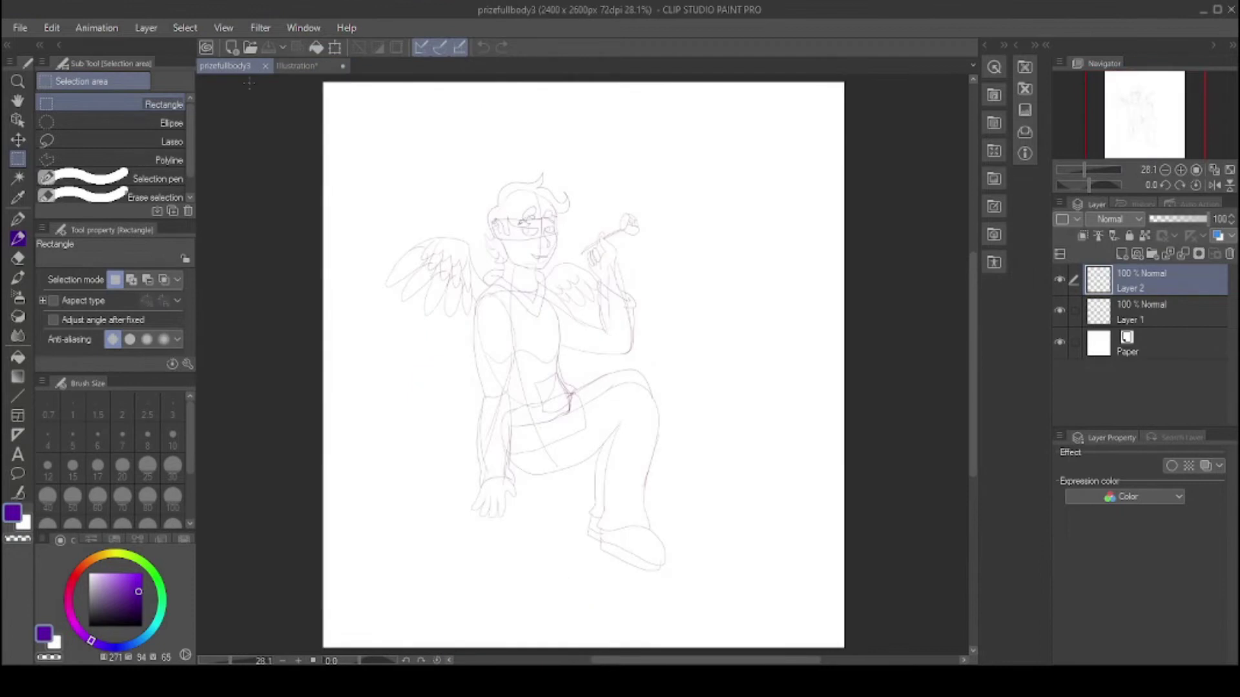
Step: Group the two sketch layers into a folder, set it to 50% opacity, and add a new layer above it
left_click(1060, 280)
left_click(1060, 279)
left_click(1132, 300, "shift")
key("ctrl+g")
left_click(1089, 308)
key("ctrl+shift+n")
left_click(1130, 310)
left_click_drag(1227, 217, 1227, 222)
left_click(1140, 282)
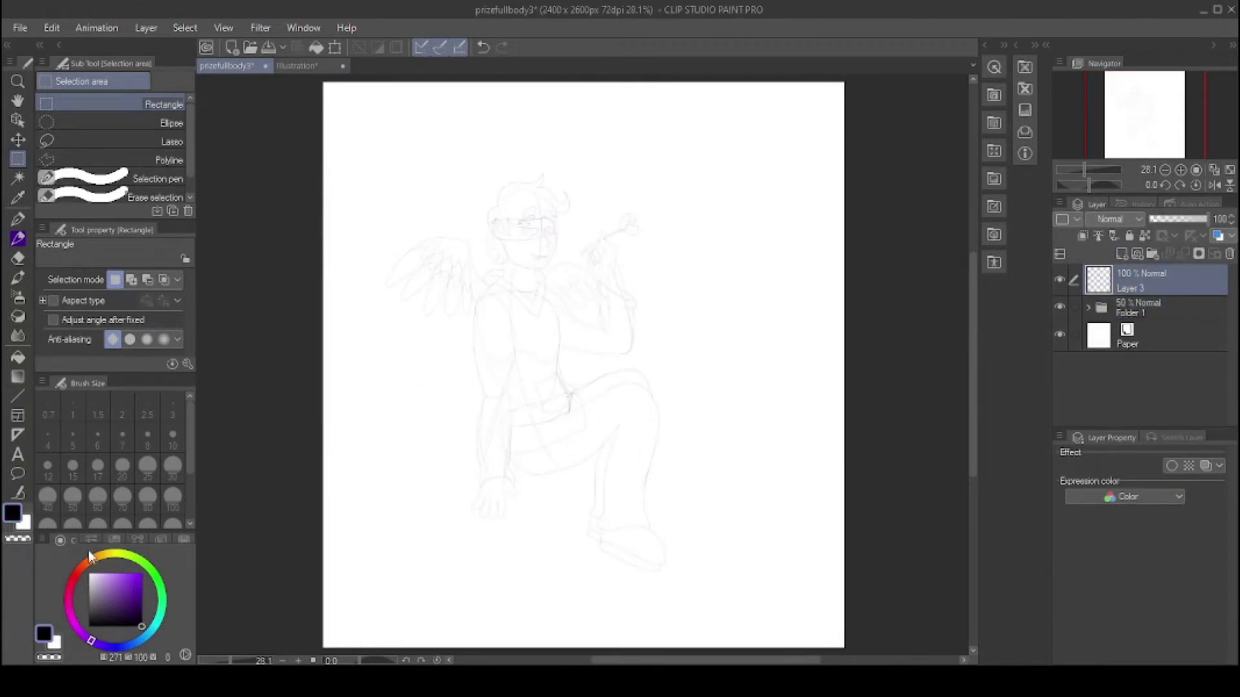
Step: Ink the hair, pierced ear and face outline over the sketch with the G-pen at size 5
key("p")
scroll(596, 286, "up", 5)
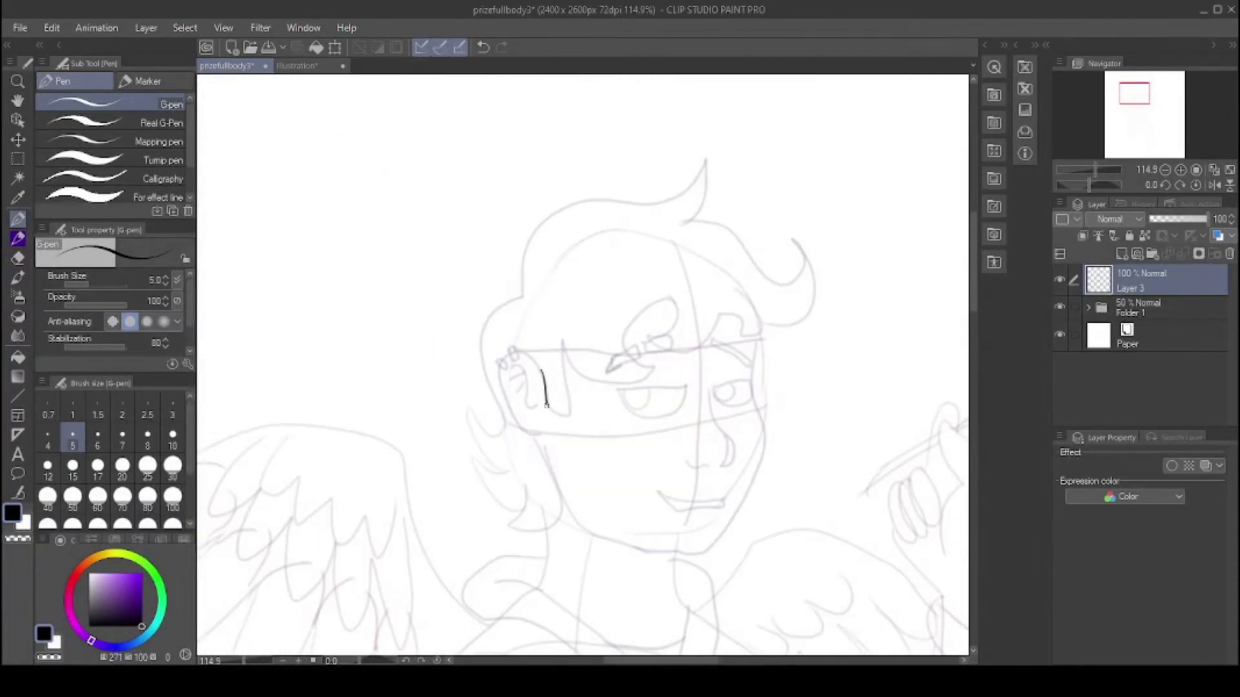
mouse_move(558, 354)
left_mouse_down()
mouse_move(815, 249)
mouse_move(675, 226)
left_mouse_up()
mouse_move(523, 297)
left_mouse_down()
mouse_move(524, 279)
mouse_move(702, 165)
mouse_move(697, 219)
mouse_move(505, 430)
mouse_move(507, 488)
mouse_move(559, 484)
left_mouse_up()
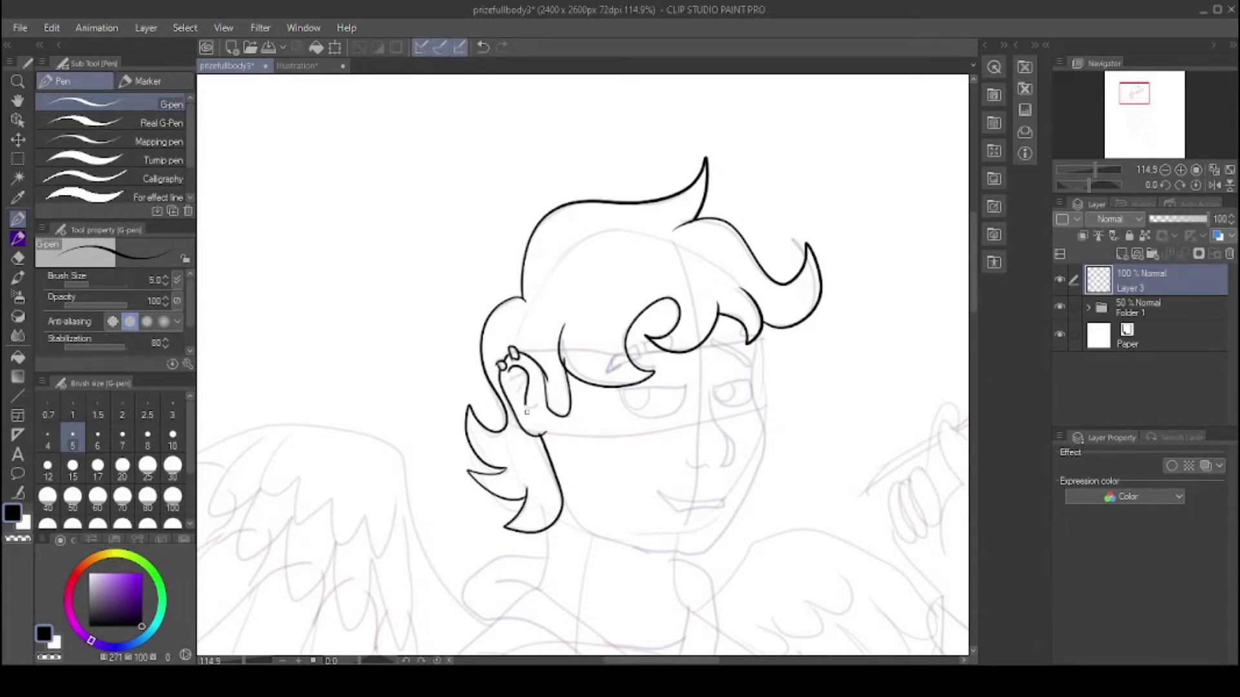
mouse_move(571, 516)
left_mouse_down()
mouse_move(686, 566)
mouse_move(765, 326)
left_mouse_up()
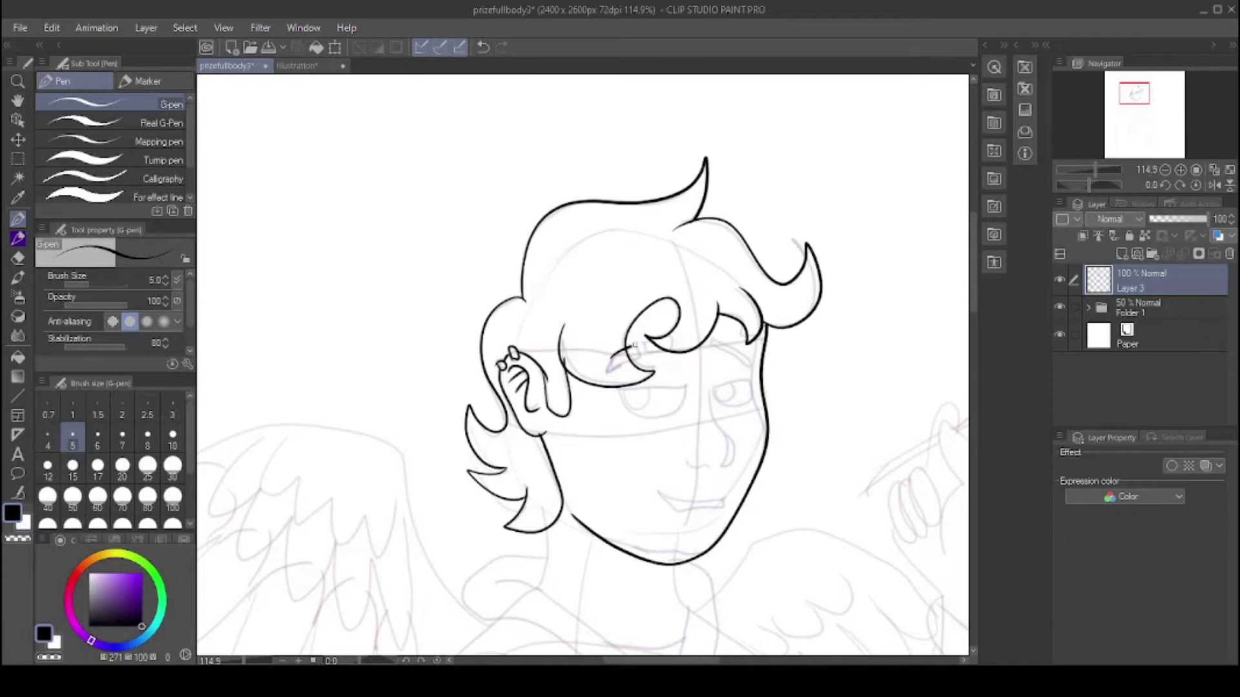
Step: Ink the eyebrows, half-lidded eyes with irises, the nose and the smirking mouth
scroll(715, 337, "up", 5)
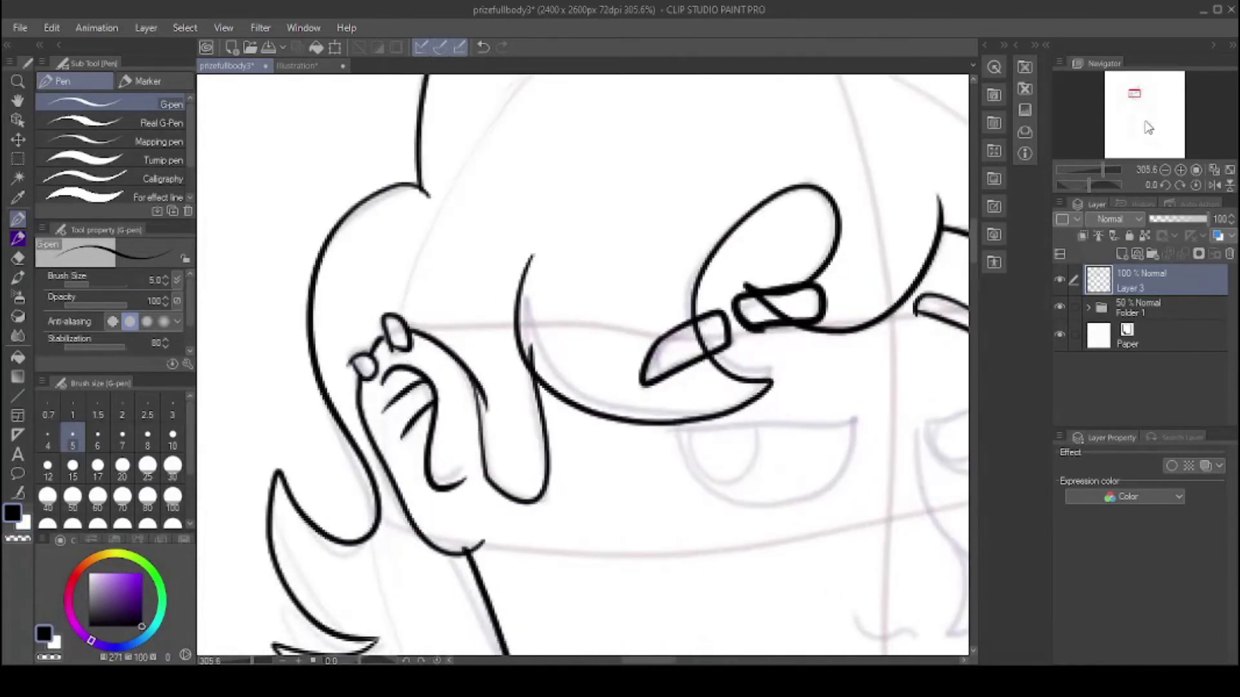
left_click_drag(715, 337, 457, 113)
key("ctrl+z")
mouse_move(445, 156)
left_mouse_down()
mouse_move(633, 150)
mouse_move(516, 231)
mouse_move(452, 158)
left_mouse_up()
mouse_move(466, 162)
left_mouse_down()
mouse_move(509, 208)
mouse_move(534, 161)
left_mouse_up()
mouse_move(703, 150)
left_mouse_down()
mouse_move(742, 138)
mouse_move(713, 177)
mouse_move(762, 159)
mouse_move(721, 365)
left_mouse_up()
left_click_drag(701, 362, 638, 336)
mouse_move(736, 447)
left_mouse_down()
mouse_move(573, 410)
mouse_move(733, 444)
mouse_move(597, 471)
left_mouse_up()
scroll(646, 452, "down", 5)
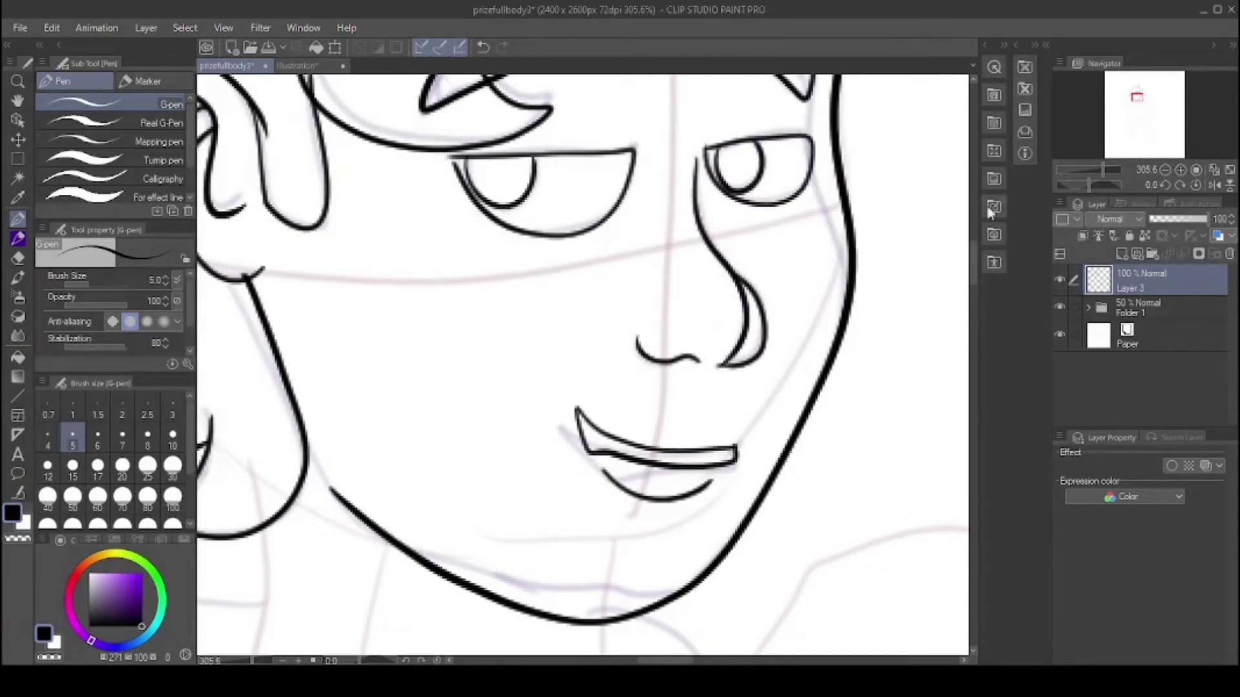
Step: Check the character reference and ink the neck and the V-shaped hood collar of the hoodie
left_click(297, 65)
left_click(226, 65)
mouse_move(575, 302)
left_mouse_down()
mouse_move(573, 318)
mouse_move(722, 368)
left_mouse_up()
left_click_drag(711, 279, 588, 272)
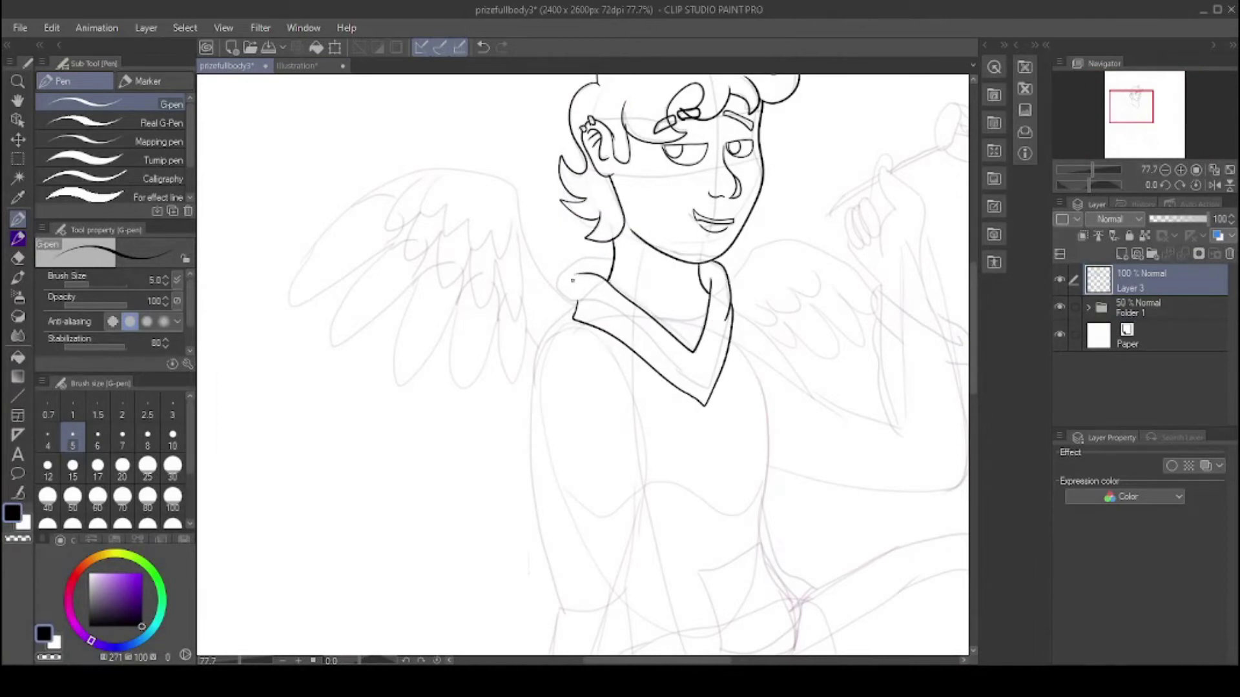
Step: Ink the outer edge of the lowered arm's upper sleeve and the fully feathered wing behind it
left_click_drag(576, 306, 537, 535)
mouse_move(557, 284)
left_mouse_down()
mouse_move(478, 171)
mouse_move(386, 239)
mouse_move(536, 343)
left_mouse_up()
left_click_drag(495, 261, 522, 315)
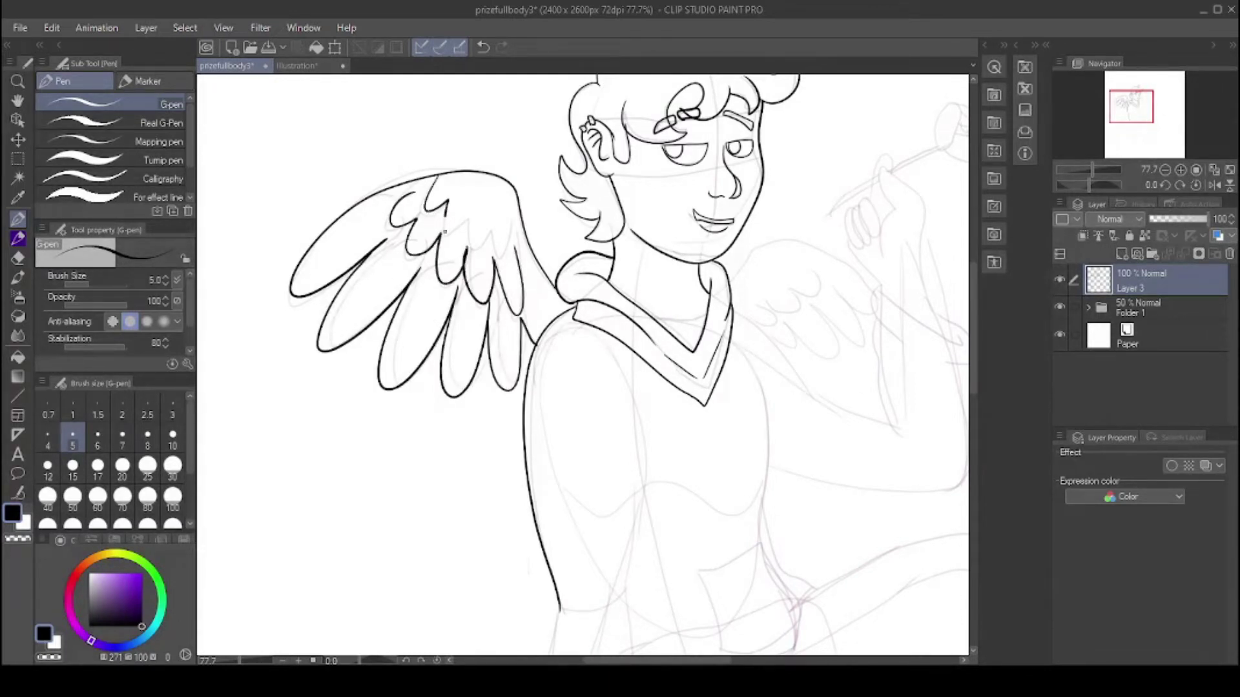
key("e")
key("p")
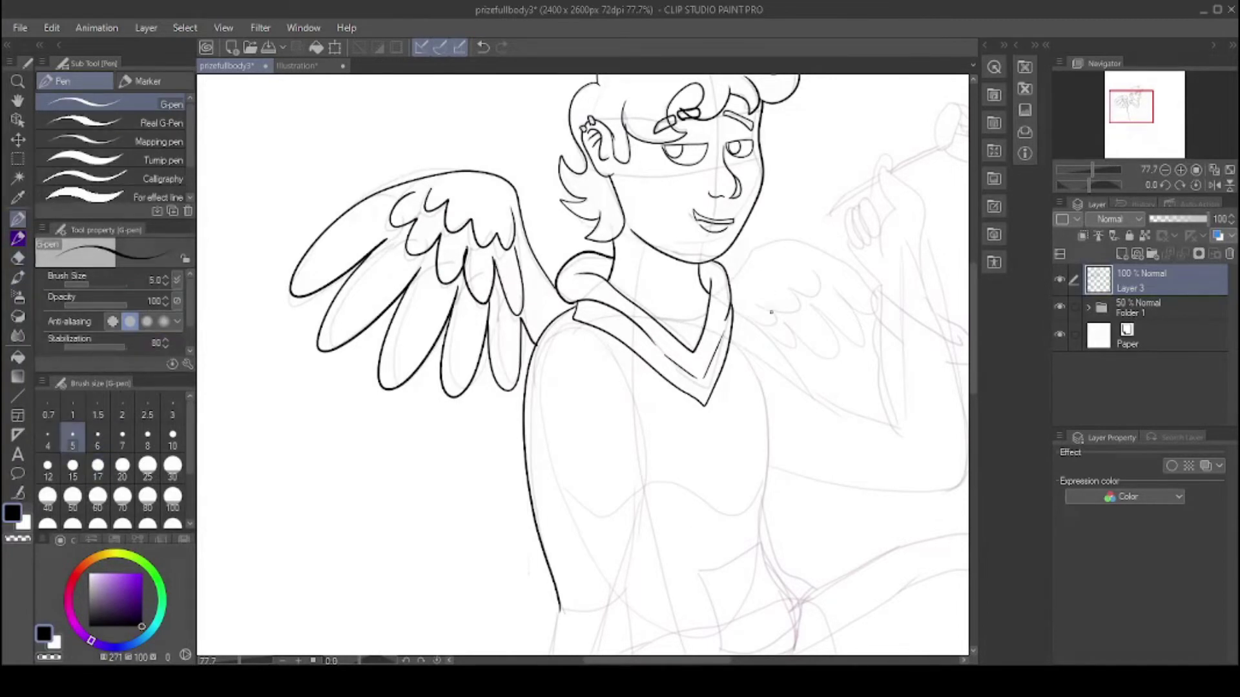
Step: Ink the rest of the lowered arm's sleeve, its cuff and the hand with spread fingers
scroll(646, 323, "down", 5)
left_click_drag(646, 252, 651, 82)
left_click_drag(646, 244, 661, 510)
mouse_move(574, 258)
left_mouse_down()
mouse_move(563, 515)
mouse_move(652, 491)
left_mouse_up()
left_click(483, 47)
scroll(788, 110, "down", 3)
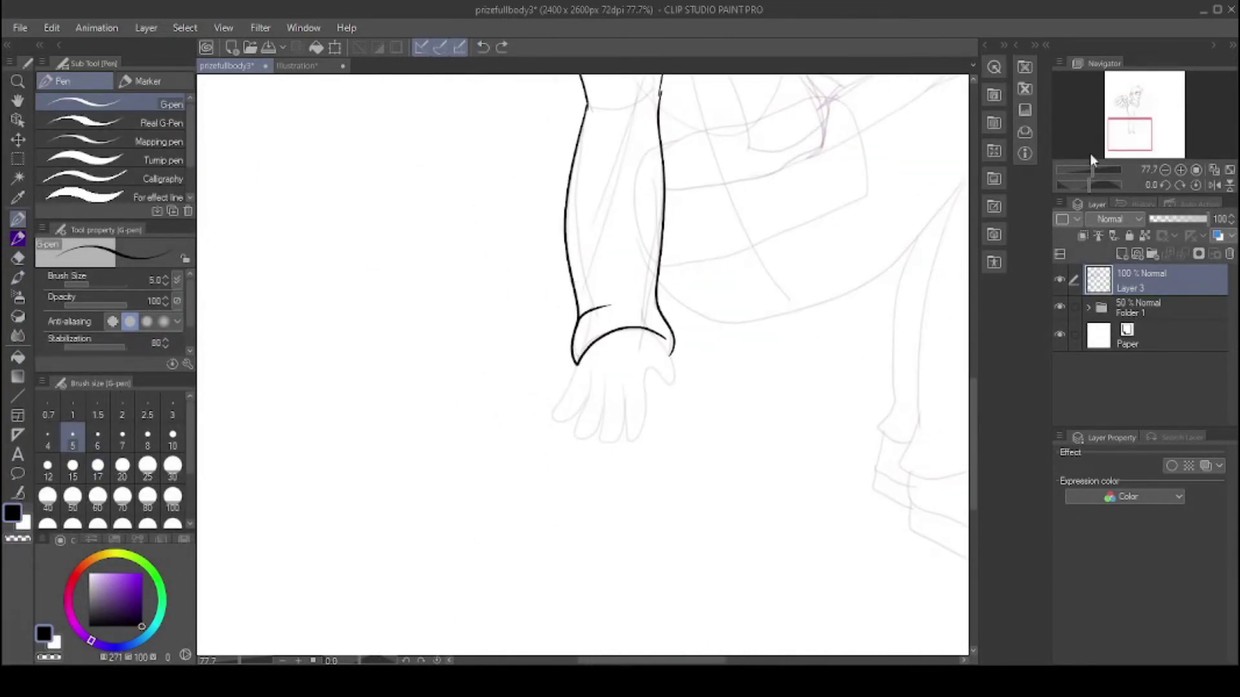
left_click_drag(623, 446, 656, 371)
mouse_move(655, 410)
left_mouse_down()
mouse_move(681, 349)
mouse_move(665, 330)
left_mouse_up()
Step: Ink the raised arm's bent sleeve with its rolled cuff and the side of the torso
scroll(645, 335, "up", 10)
left_click_drag(492, 359, 597, 452)
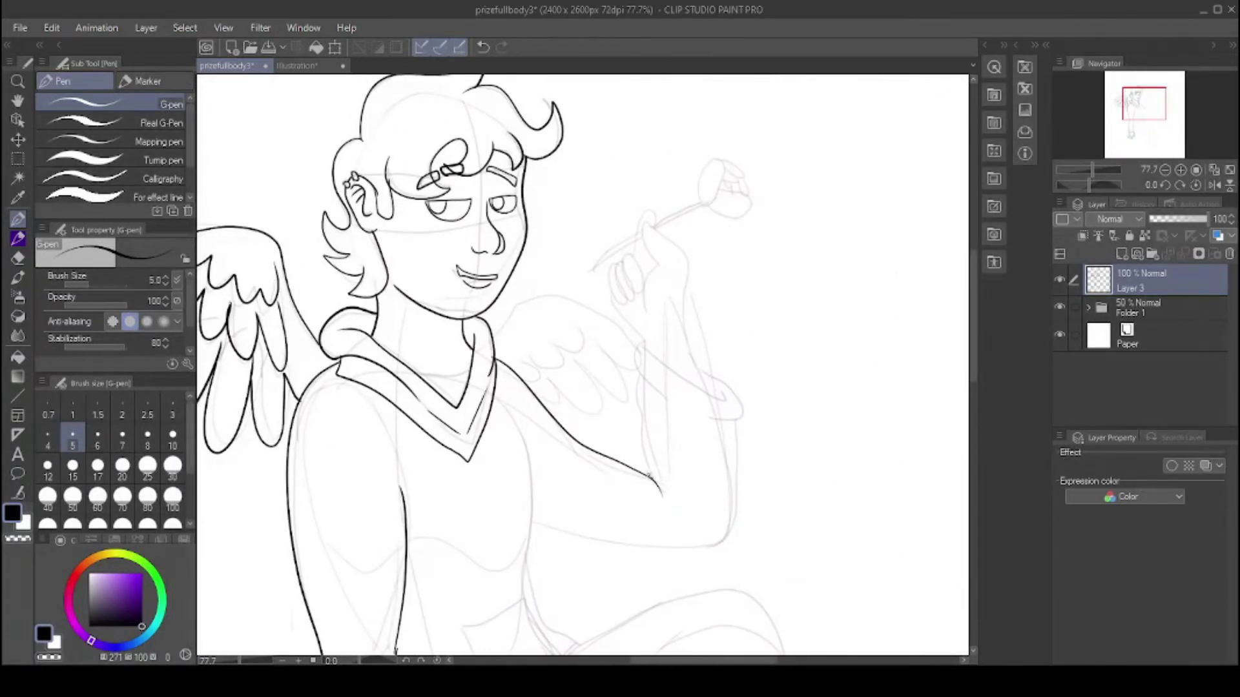
mouse_move(639, 354)
left_mouse_down()
mouse_move(728, 399)
mouse_move(710, 549)
mouse_move(528, 522)
left_mouse_up()
left_click_drag(516, 411, 529, 592)
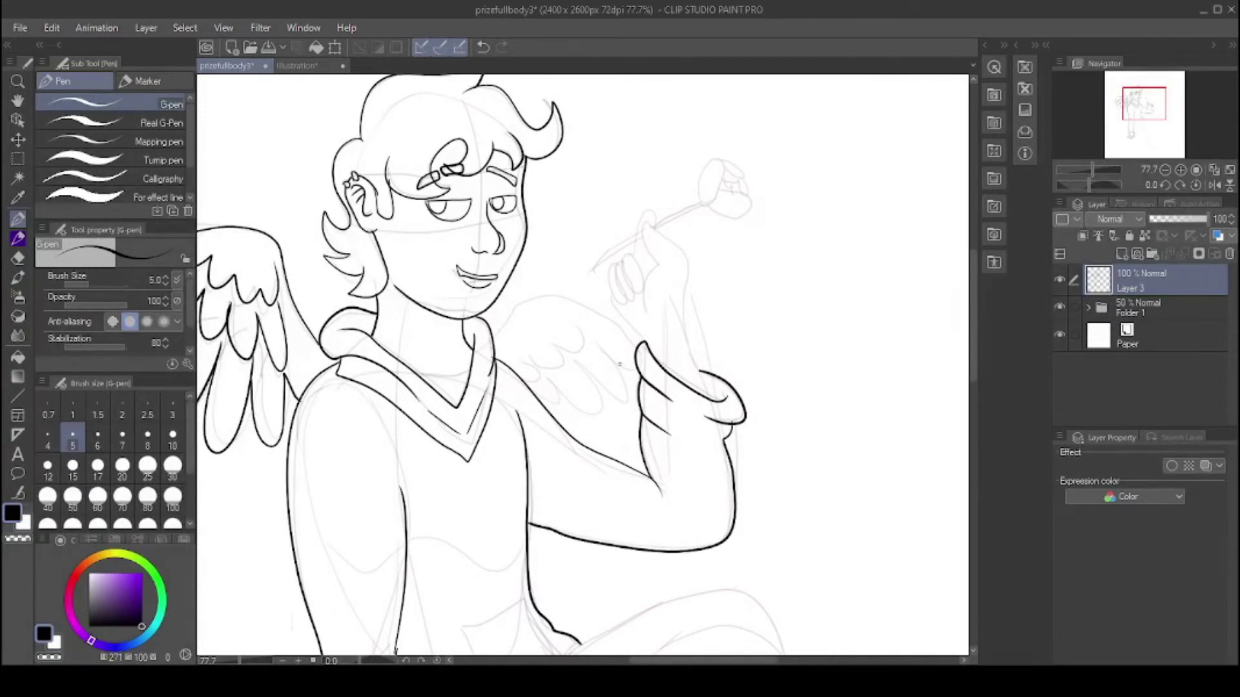
Step: Lasso the hand and rose on the Layer 1 sketch, flip them horizontally, move them onto the raised cuff, and return to Layer 3
left_click(1088, 308)
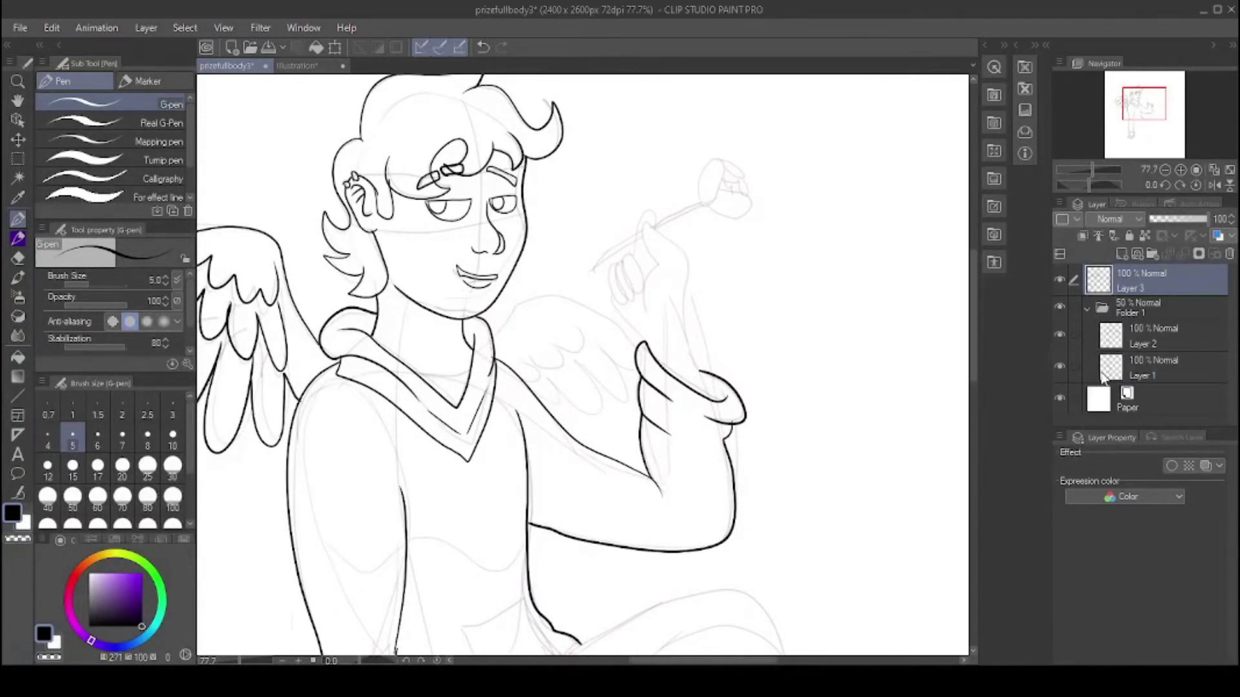
left_click(1063, 352)
key("m")
mouse_move(636, 333)
left_mouse_down()
mouse_move(716, 397)
mouse_move(591, 284)
mouse_move(631, 331)
left_mouse_up()
key("ctrl+t")
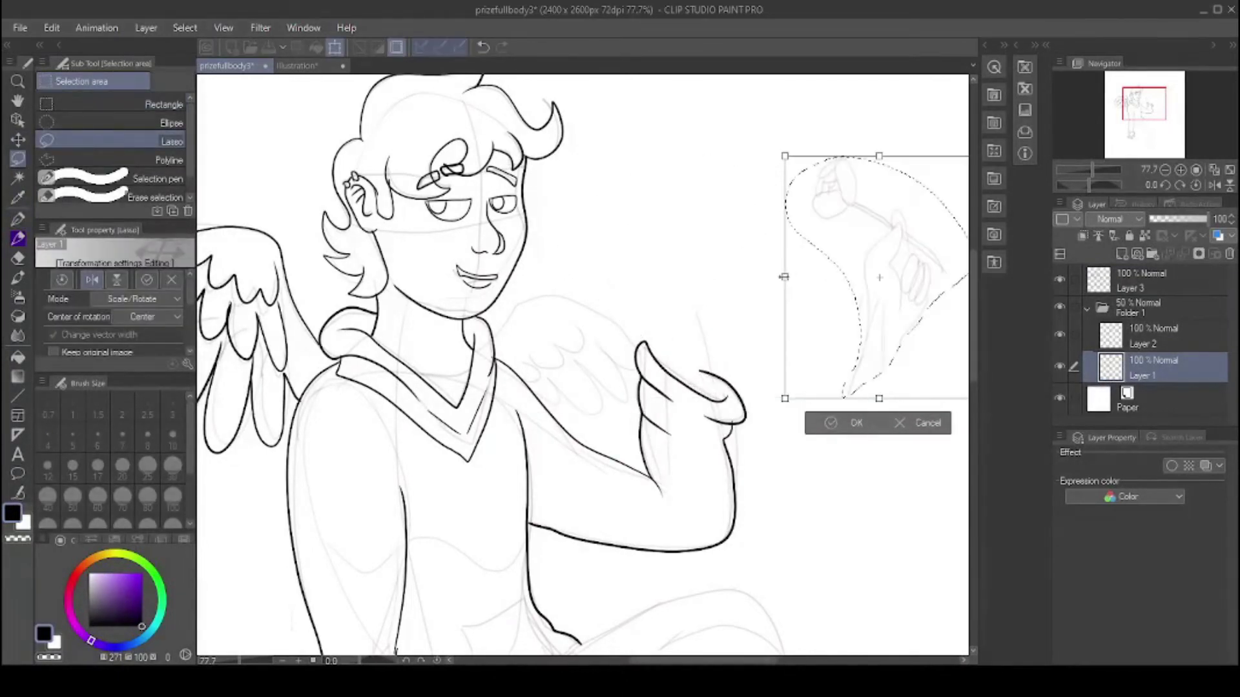
mouse_move(865, 291)
left_mouse_down()
mouse_move(713, 288)
mouse_move(710, 276)
mouse_move(727, 325)
left_mouse_up()
left_click(626, 417)
left_click(1140, 281)
left_click(1089, 308)
Step: Ink the raised hand with its curled fingers, and the rose's stem and leaf
left_click(18, 220)
left_click_drag(639, 242, 685, 278)
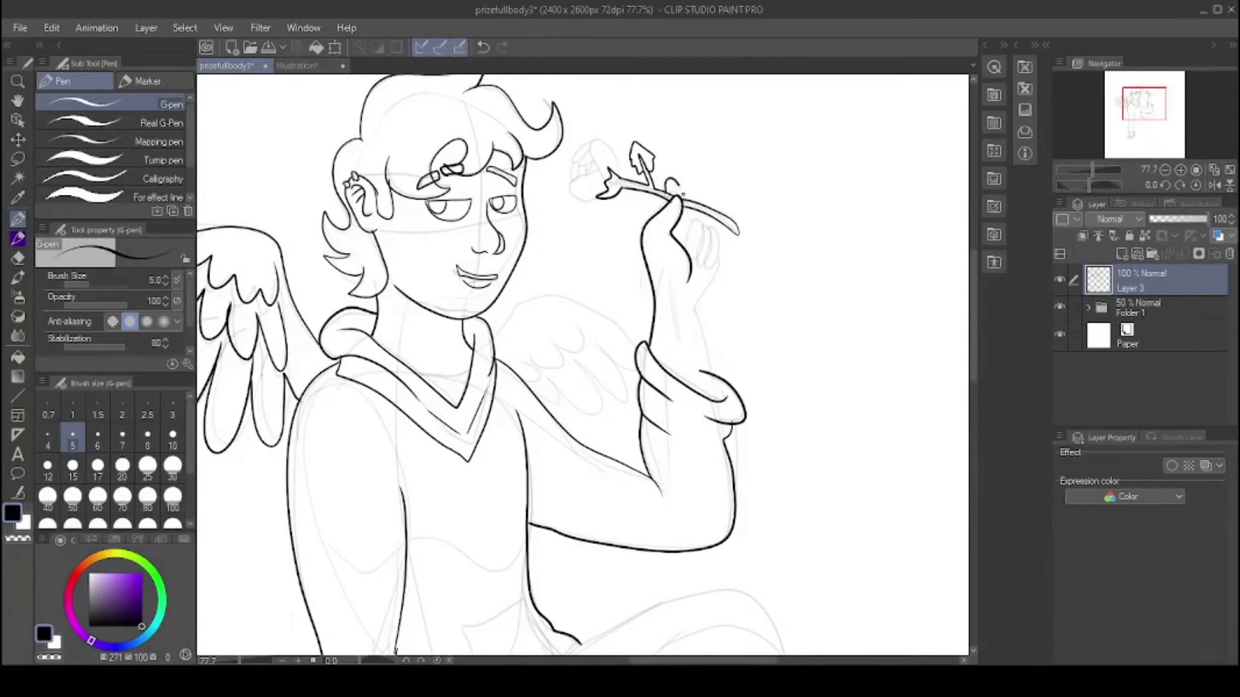
key("e")
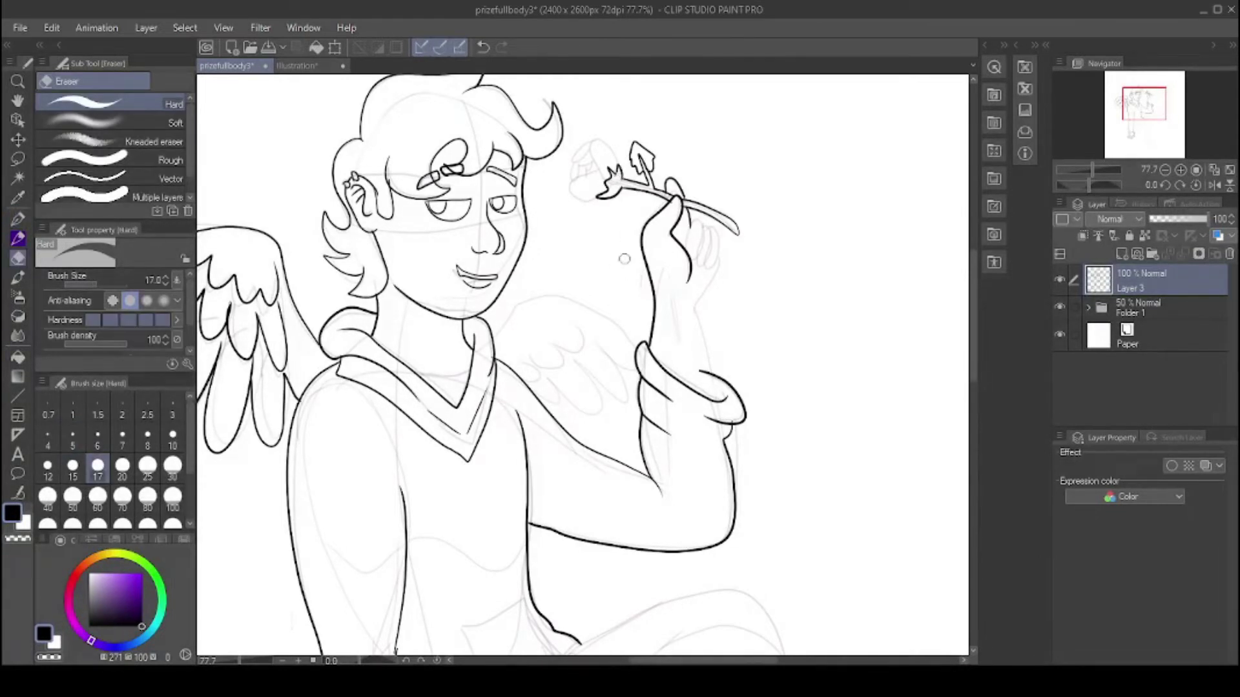
key("p")
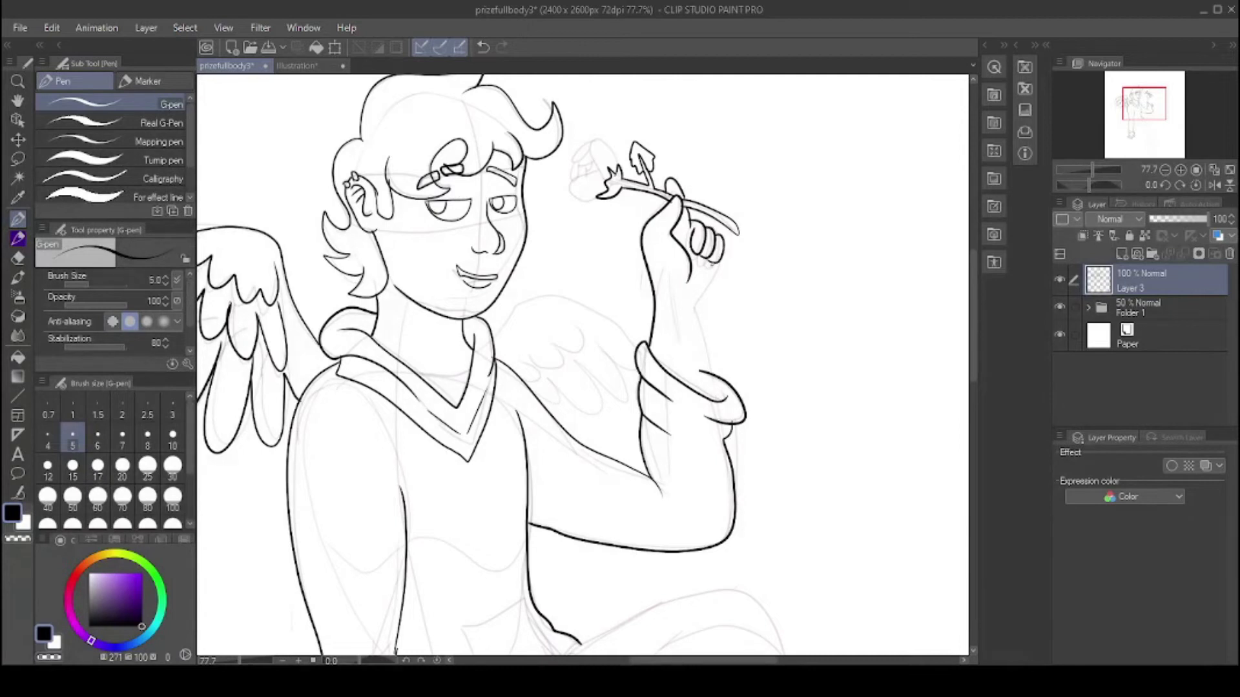
Step: Ink the raised forearm's remaining edge and the smaller wing with its feathers behind the raised arm
left_click_drag(494, 336, 639, 347)
left_click_drag(634, 401, 573, 415)
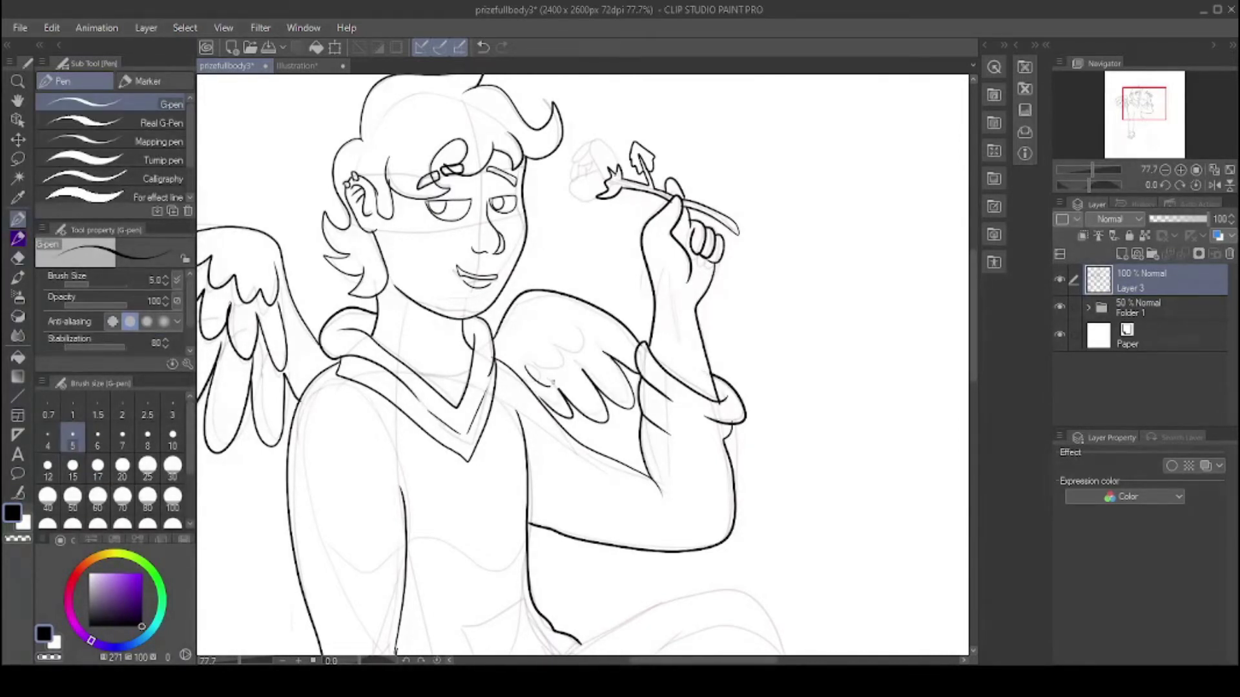
key("ctrl+z")
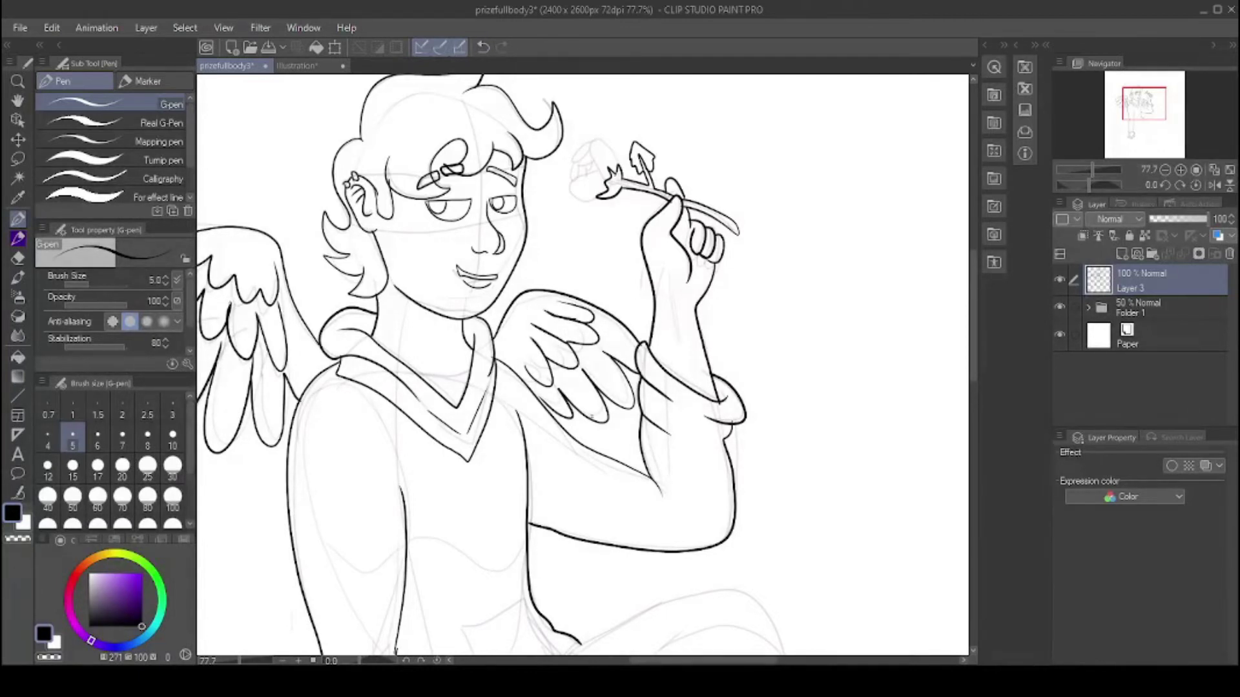
Step: Ink the rose bloom with overlapping petals at the end of the stem
scroll(481, 342, "down", 3)
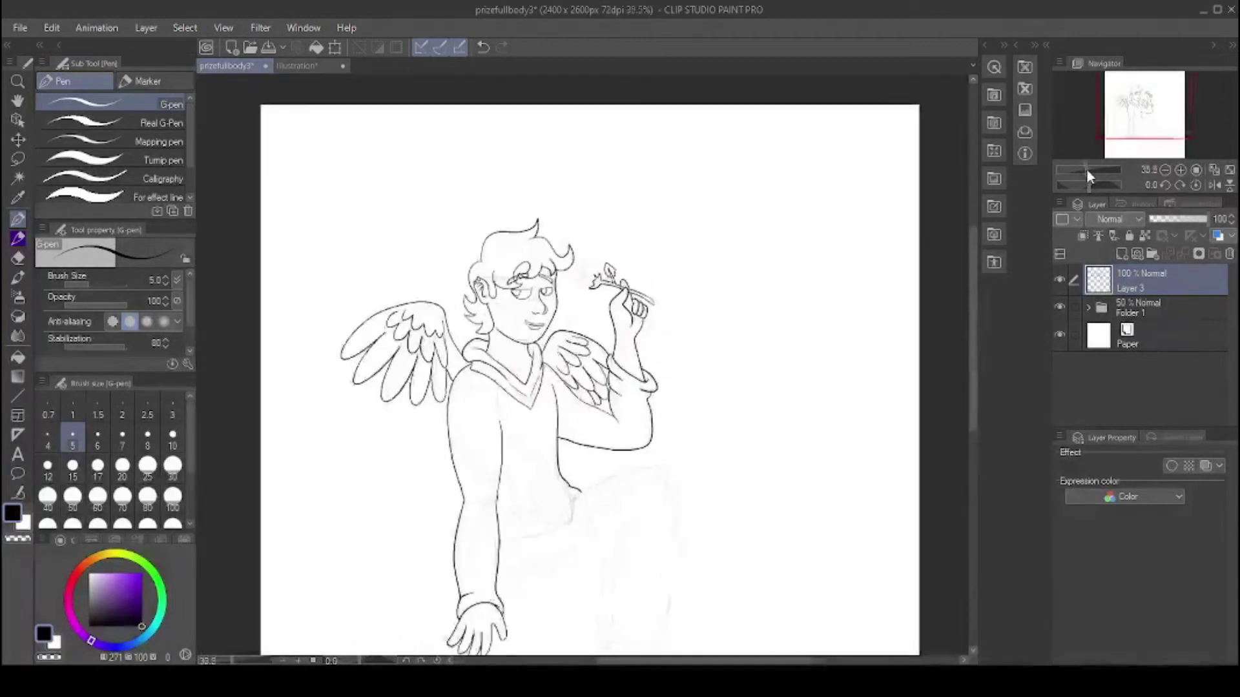
scroll(601, 271, "up", 6)
mouse_move(571, 410)
left_mouse_down()
mouse_move(600, 384)
mouse_move(552, 444)
mouse_move(494, 359)
mouse_move(508, 368)
left_mouse_up()
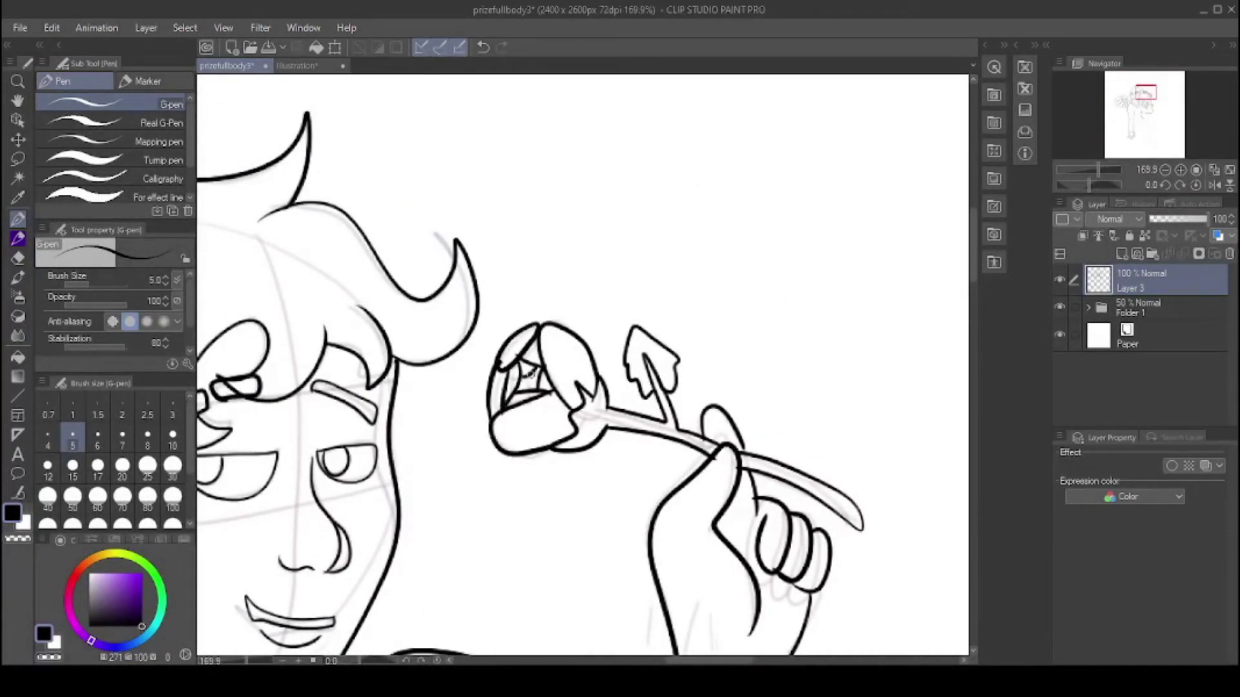
scroll(714, 463, "down", 5)
Step: Ink the bent trouser legs down to their hems and the partly hidden rear shoe
scroll(452, 516, "up", 5)
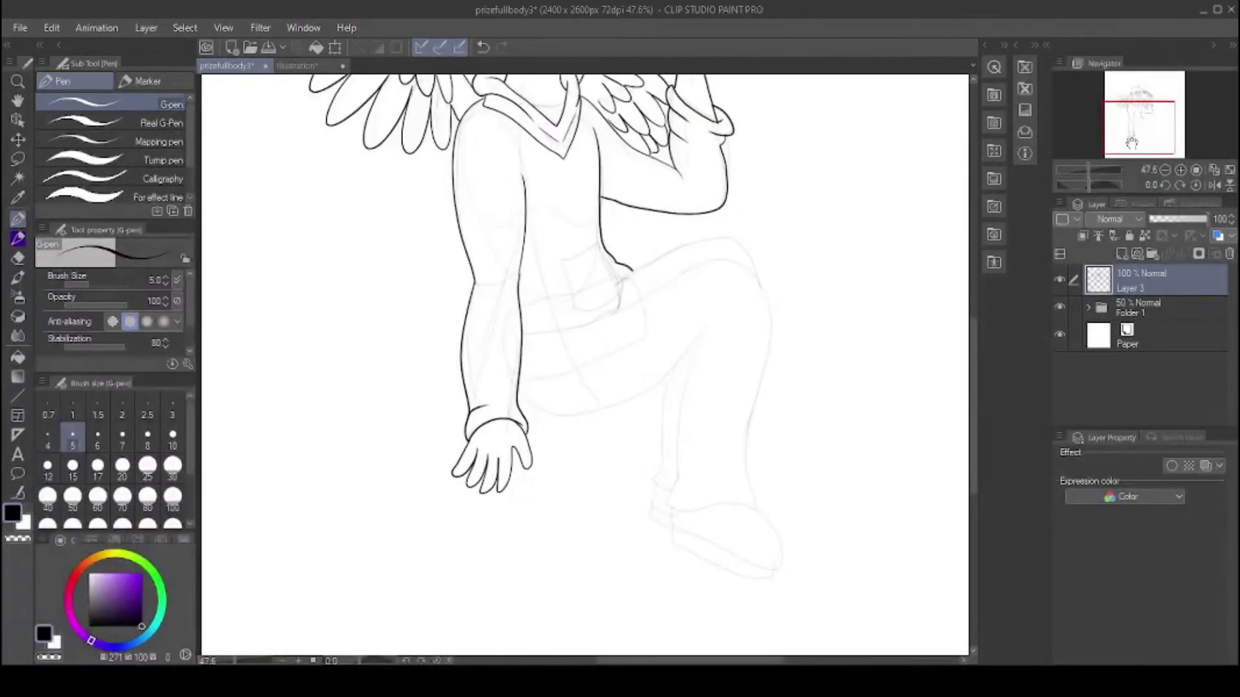
left_click_drag(691, 156, 538, 288)
mouse_move(441, 478)
left_mouse_down()
mouse_move(859, 255)
mouse_move(601, 274)
left_mouse_up()
mouse_move(399, 257)
left_mouse_down()
mouse_move(700, 194)
mouse_move(670, 623)
left_mouse_up()
mouse_move(548, 426)
left_mouse_down()
mouse_move(529, 219)
mouse_move(482, 219)
left_mouse_up()
left_click_drag(576, 304, 581, 374)
key("ctrl+z")
mouse_move(611, 207)
left_mouse_down()
mouse_move(609, 436)
mouse_move(533, 450)
mouse_move(433, 397)
mouse_move(463, 102)
mouse_move(389, 417)
left_mouse_up()
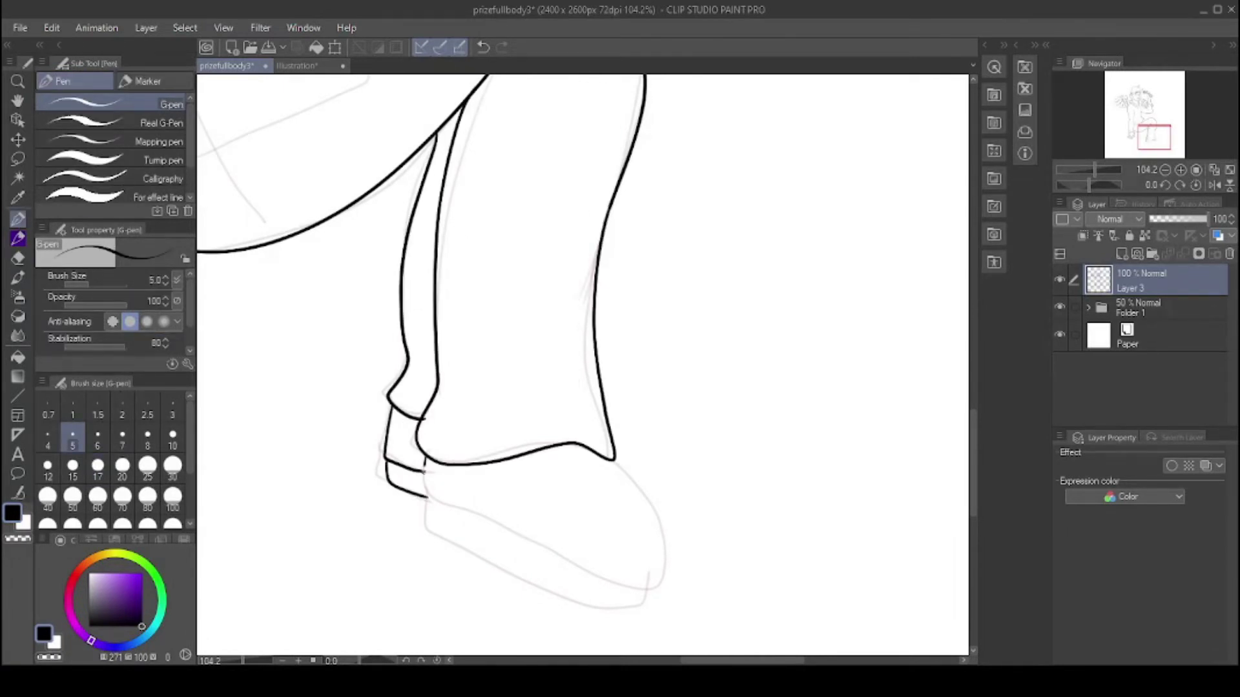
Step: Ink the front shoe with its sole and finish the lower hoodie with its pocket
left_click_drag(424, 470, 652, 515)
left_click_drag(421, 521, 652, 606)
mouse_move(581, 168)
left_mouse_down()
mouse_move(736, 639)
mouse_move(736, 446)
left_mouse_up()
left_click_drag(506, 324, 766, 355)
mouse_move(1156, 137)
left_mouse_down()
mouse_move(1156, 147)
mouse_move(1148, 109)
mouse_move(1139, 129)
left_mouse_up()
mouse_move(589, 321)
left_mouse_down()
mouse_move(698, 330)
mouse_move(718, 399)
mouse_move(604, 346)
mouse_move(590, 320)
left_mouse_up()
Step: Hide the sketch folder and add a new colour layer beneath the line art
left_click(1059, 307)
left_click(1086, 171)
left_click_drag(1113, 155, 1129, 127)
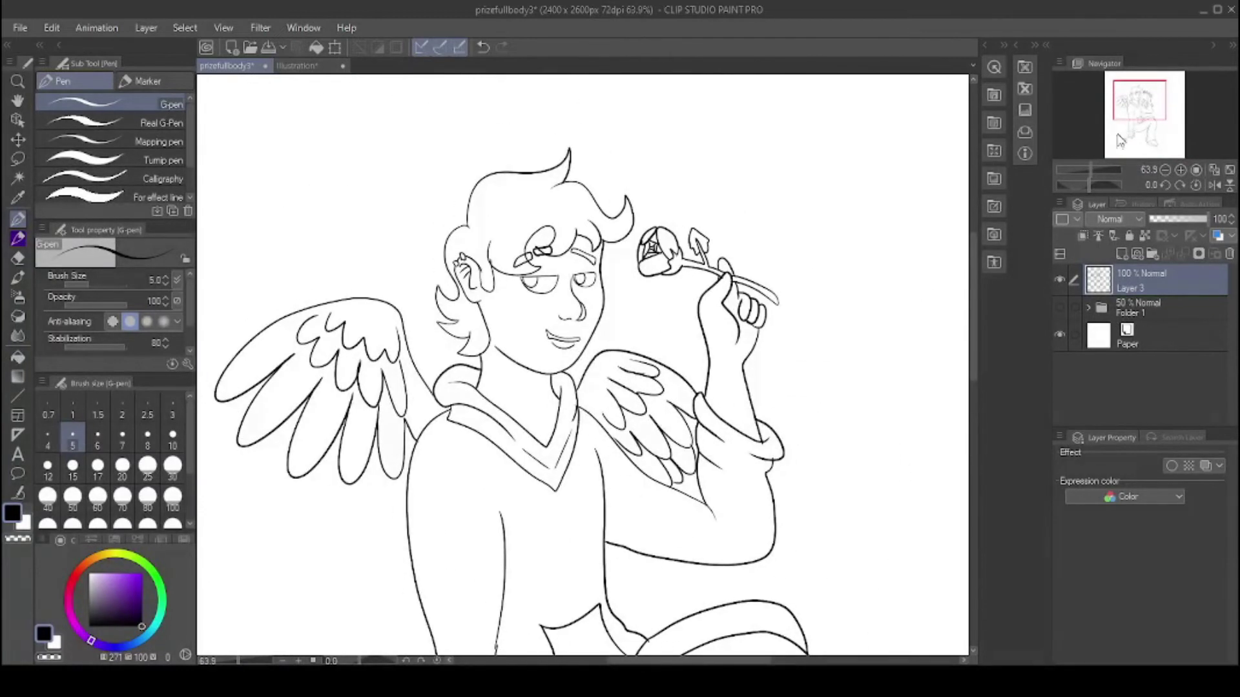
left_click(1115, 256)
Step: Sample the red hair colour from the reference and fill all hair sections and the eyebrows
left_click(297, 65)
left_click(497, 124, "alt")
left_click(226, 65)
left_click(18, 357)
left_click(523, 260)
left_click(523, 194)
left_click(575, 253)
left_click(462, 320)
left_click(592, 257)
Step: Sample the pale skin tone from the reference and fill the face, neck, ear and both hands
left_click(297, 65)
left_click(585, 194, "alt")
left_click(226, 65)
left_click(529, 323)
left_click(539, 238)
left_click(585, 244)
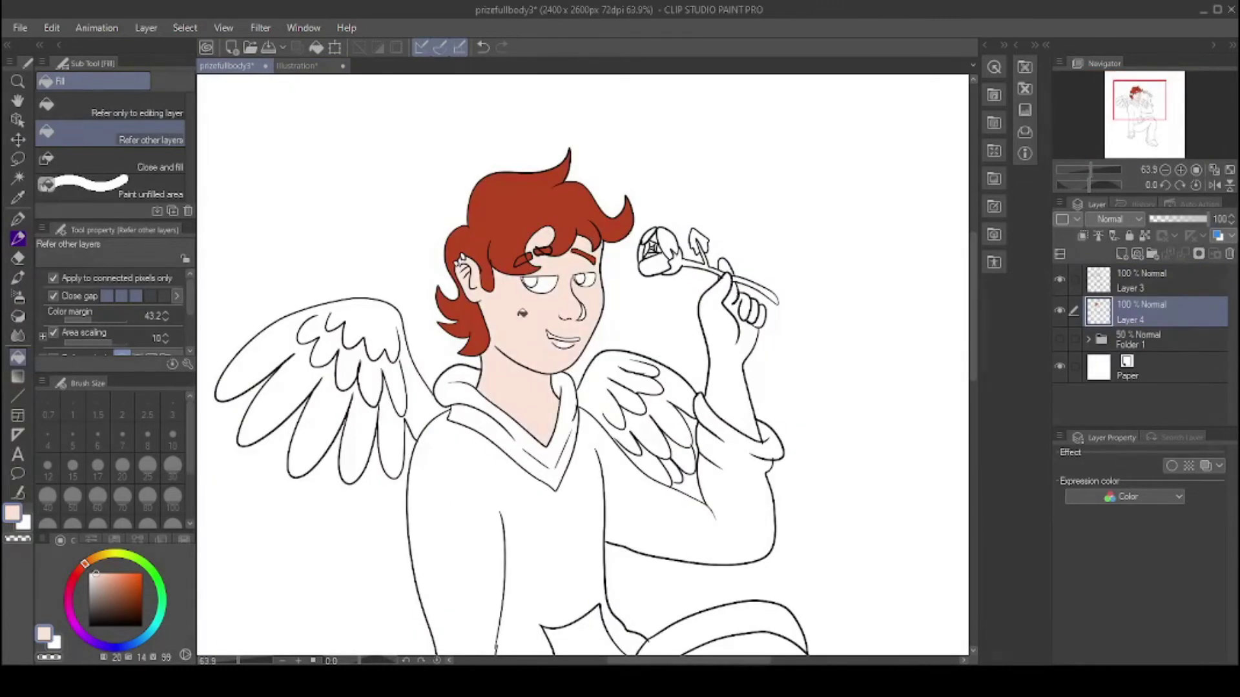
left_click(726, 362)
left_click(756, 311)
scroll(752, 205, "down", 6)
left_click(571, 372)
scroll(927, 202, "up", 6)
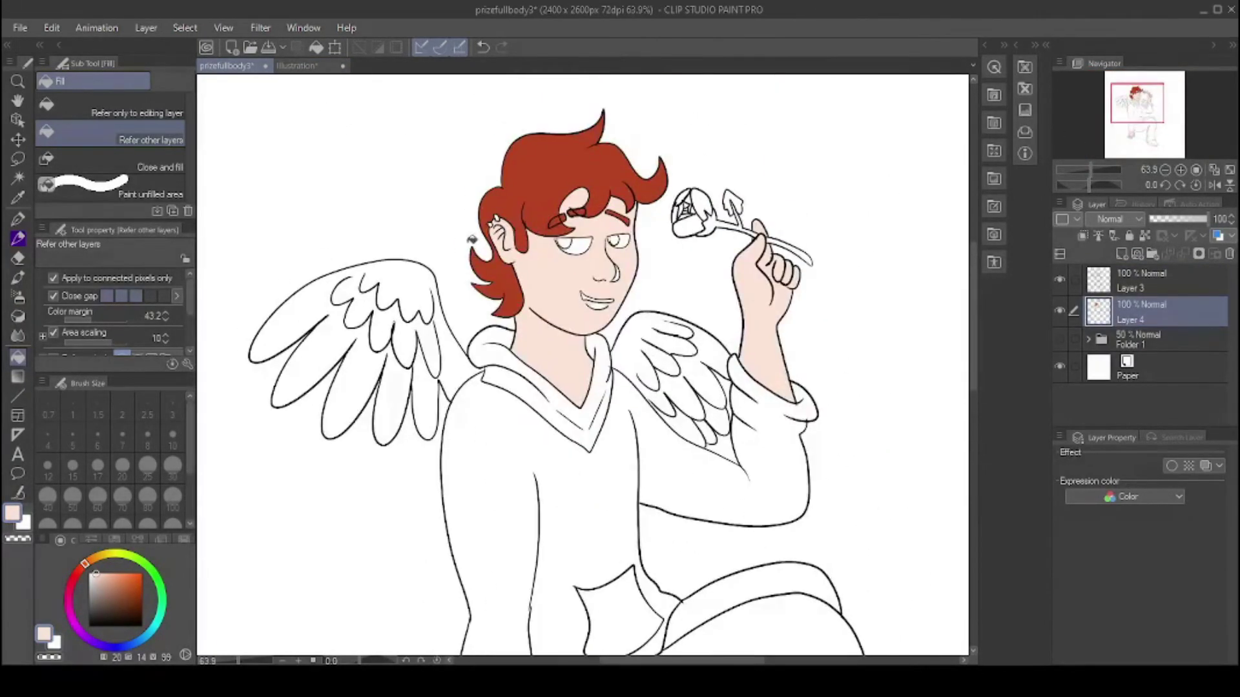
Step: Sample the dark blue eye colour from the reference and fill both irises
left_click(297, 65)
left_click(652, 96, "alt")
left_click(225, 66)
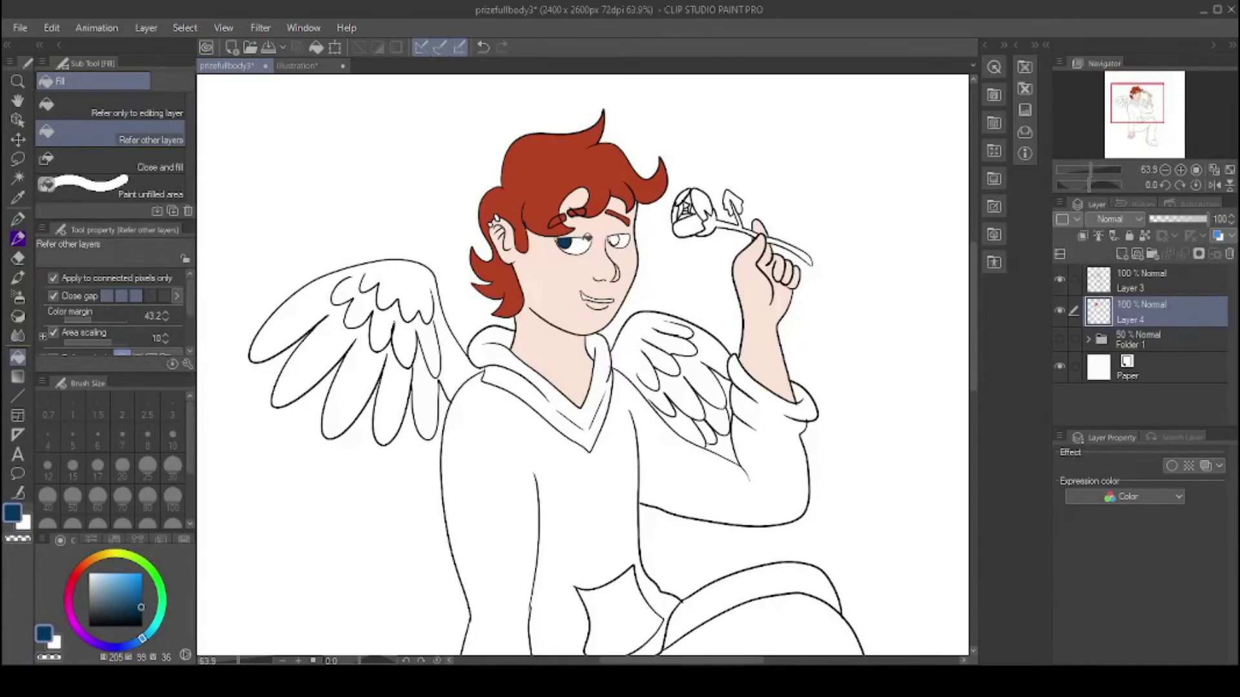
left_click(568, 244)
left_click(617, 241)
Step: Paint darker blue pupils and white highlights in both eyes with the G-pen
key("p")
scroll(620, 213, "up", 4)
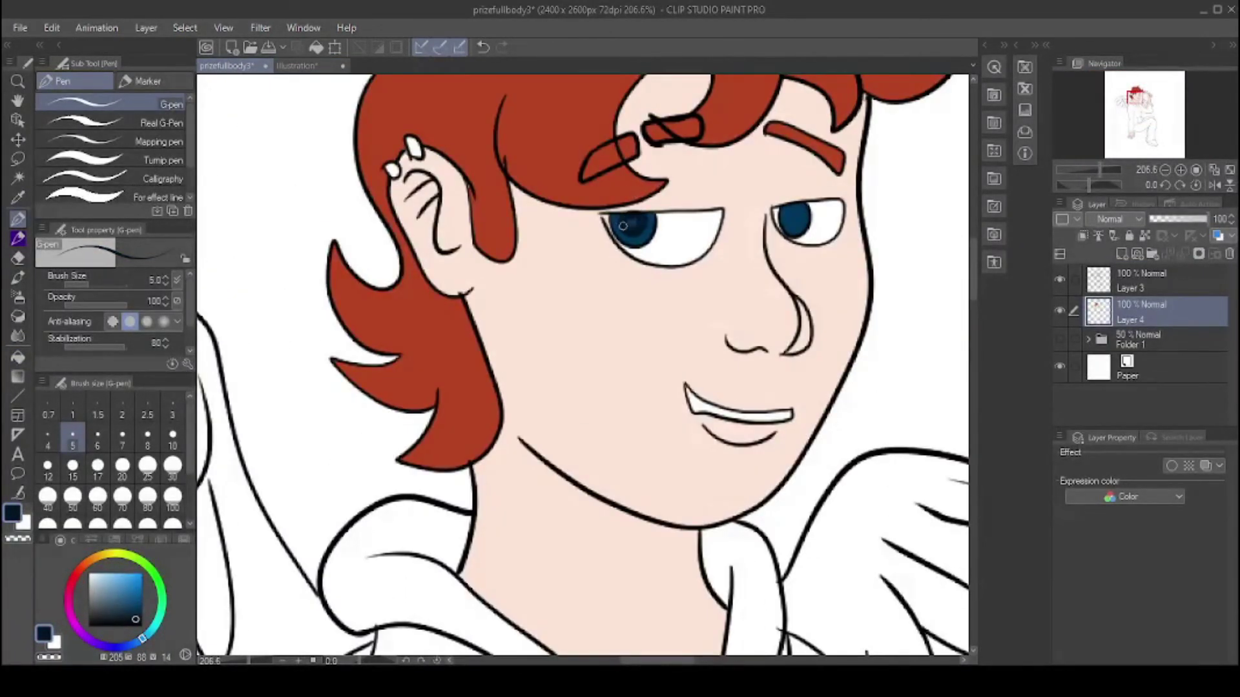
left_click(830, 205, "alt")
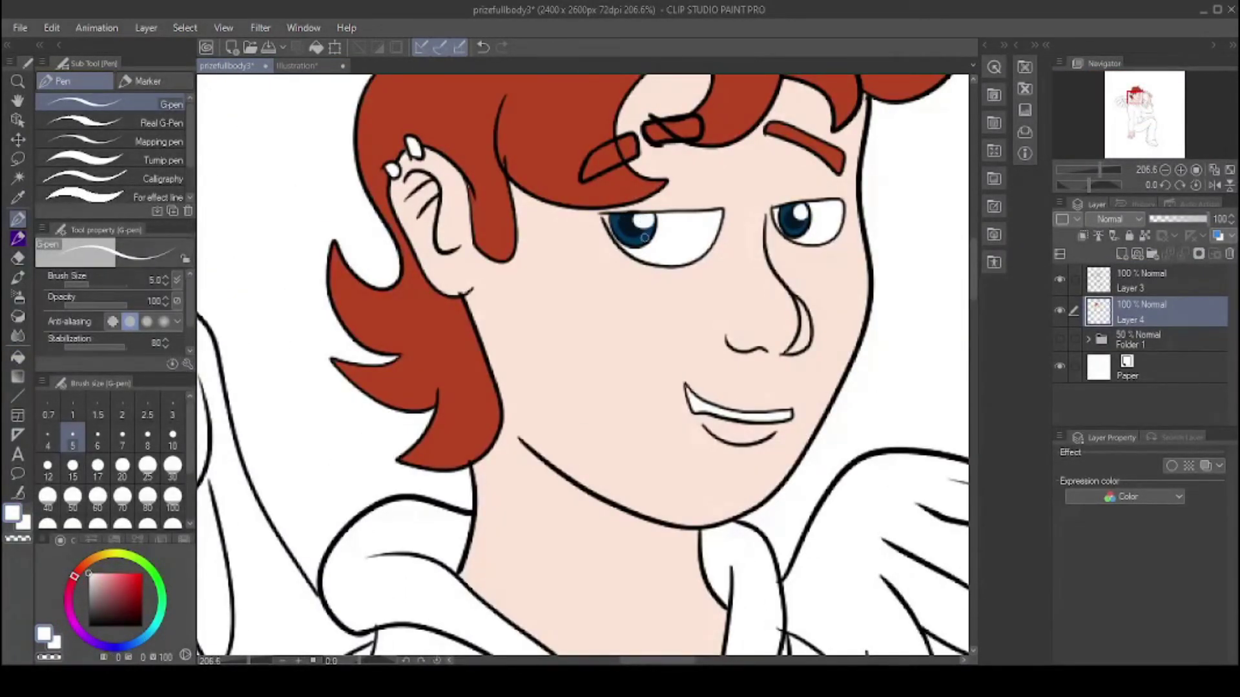
left_click(645, 220)
Step: Sample a near-black colour from the reference and paint the two ear piercings
left_click(297, 66)
left_click(509, 144, "alt")
left_click(226, 66)
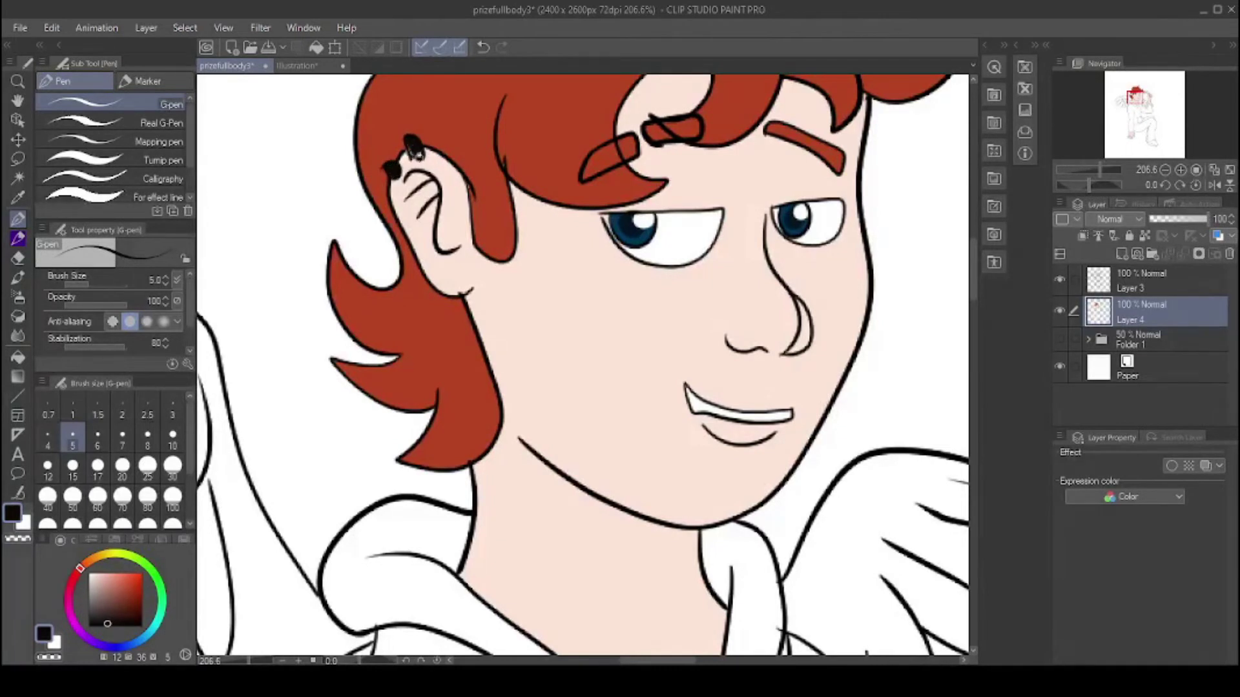
Step: Draw eyelid creases above both eyes on the line art layer, and return to the colour layer
key("alt+]")
left_click_drag(717, 181, 722, 210)
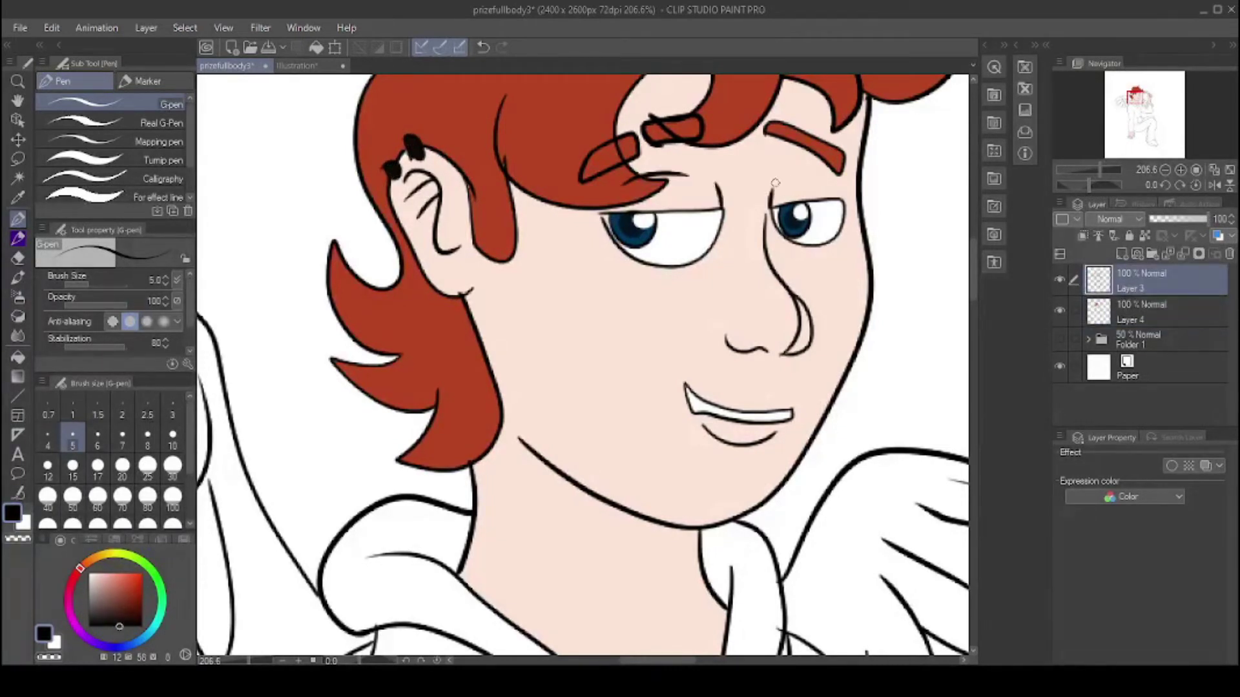
left_click_drag(1077, 178, 1064, 178)
key("alt+[")
Step: Fill the hoodie with dark grey and its pocket with lighter grey, both sampled from the reference
left_click(297, 65)
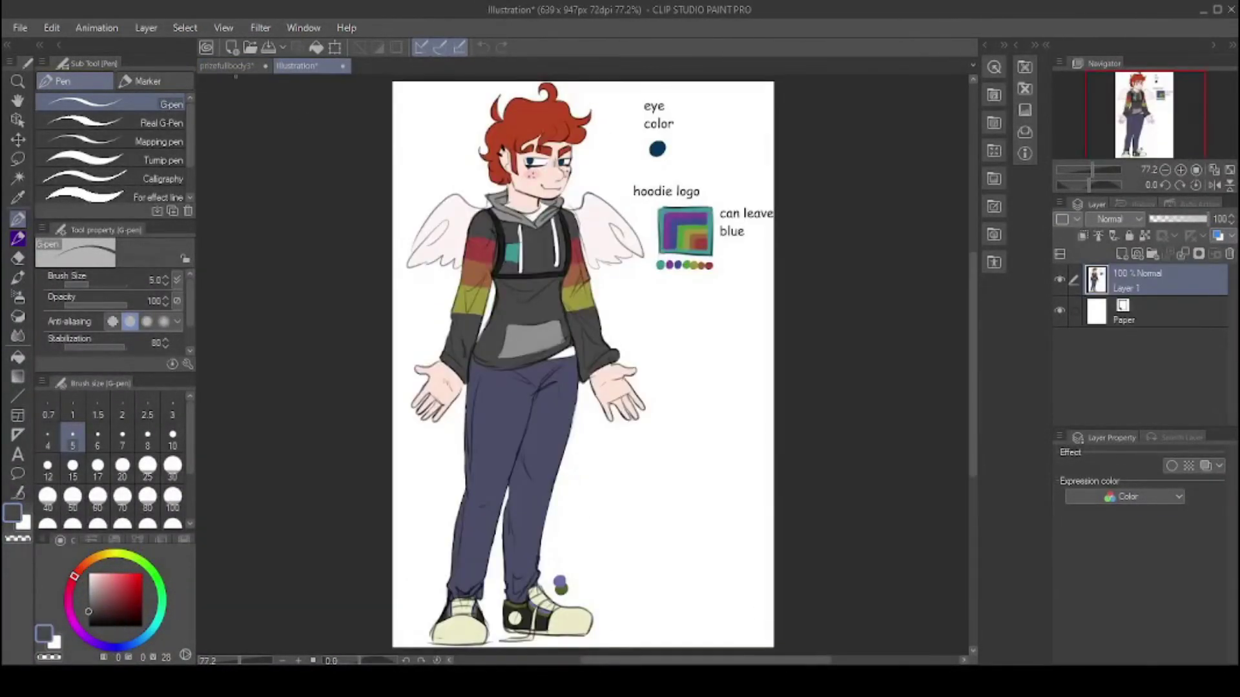
left_click(226, 65)
left_click(18, 357)
left_click(620, 323)
left_click(297, 65)
left_click(501, 331, "alt")
left_click(226, 65)
left_click(636, 400)
Step: Sample the slate-blue trouser colour from the reference and fill both trouser legs
left_click(297, 65)
left_click(526, 497, "alt")
left_click(226, 65)
left_click(678, 413)
left_click(694, 491)
Step: Sample a colour from the reference and fill the hood collar with mid grey
left_click(297, 65)
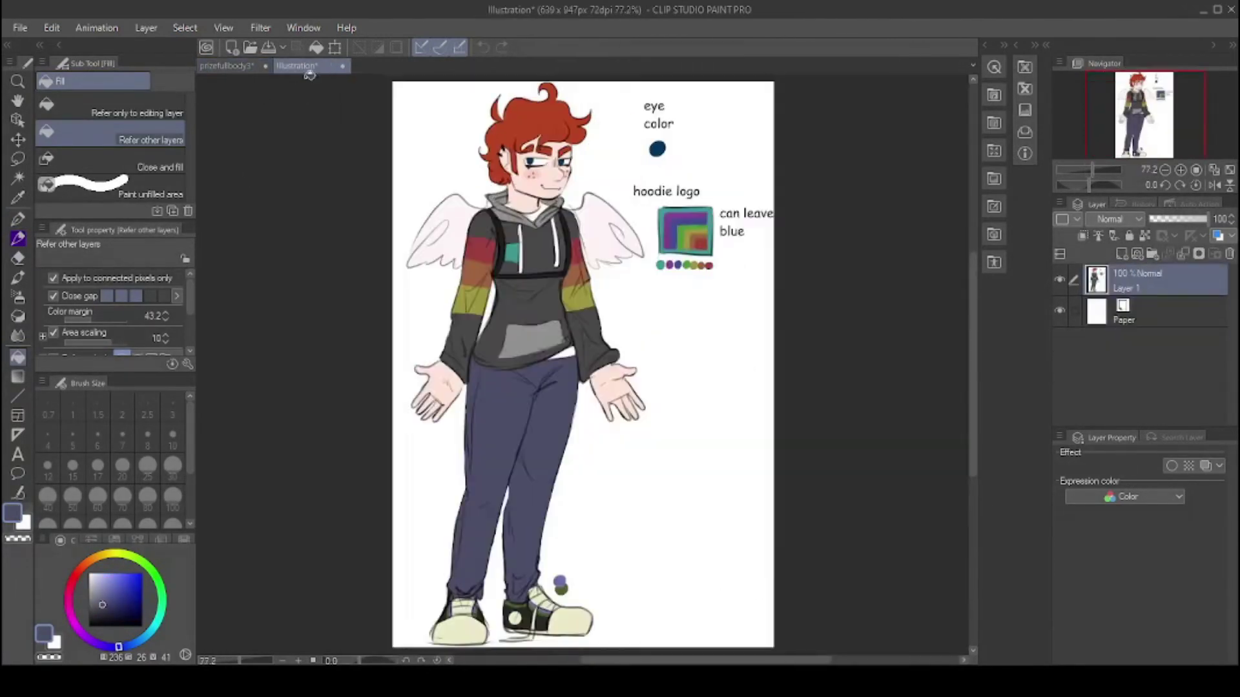
left_click(470, 603, "alt")
left_click(226, 65)
left_click(569, 232)
Step: Sample the pale pinkish-white wing colour from the reference and fill the larger wing
left_click(297, 65)
left_click(445, 239, "alt")
left_click(226, 65)
left_click(484, 223)
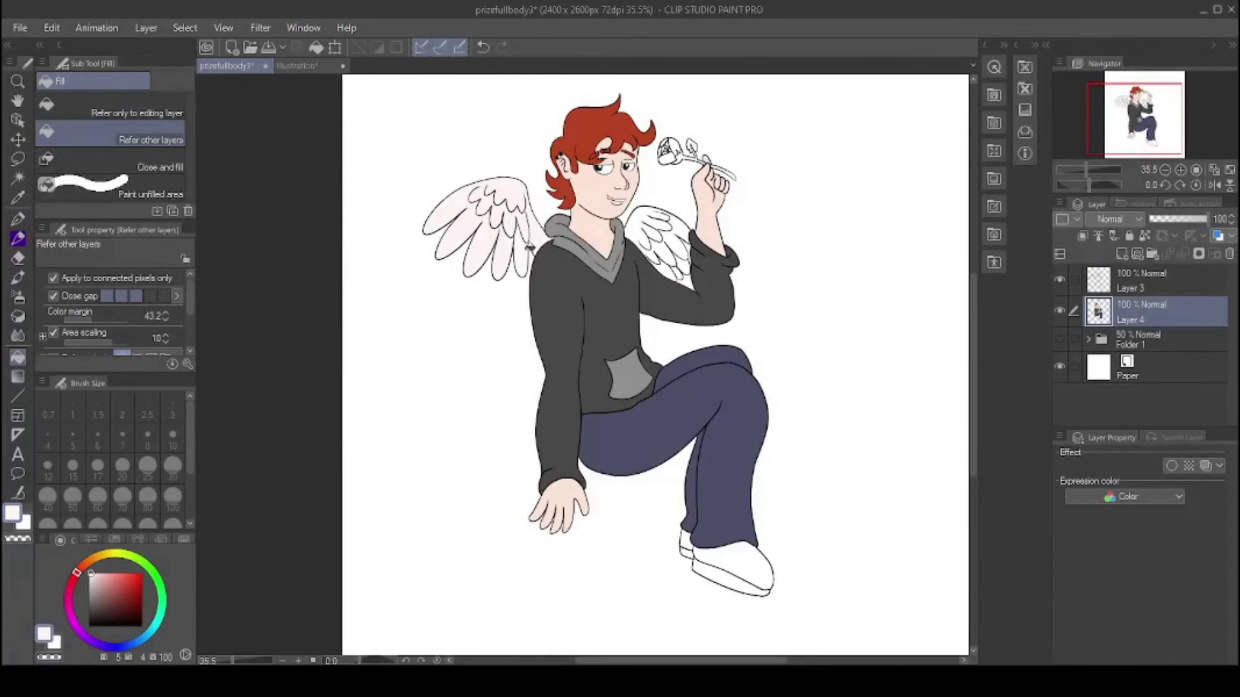
Step: Fill the smaller wing pinkish white, the shoes near-black and the front sole cream, sampling the shoe colours from the reference
left_click(297, 66)
left_click(657, 149, "alt")
left_click(226, 65)
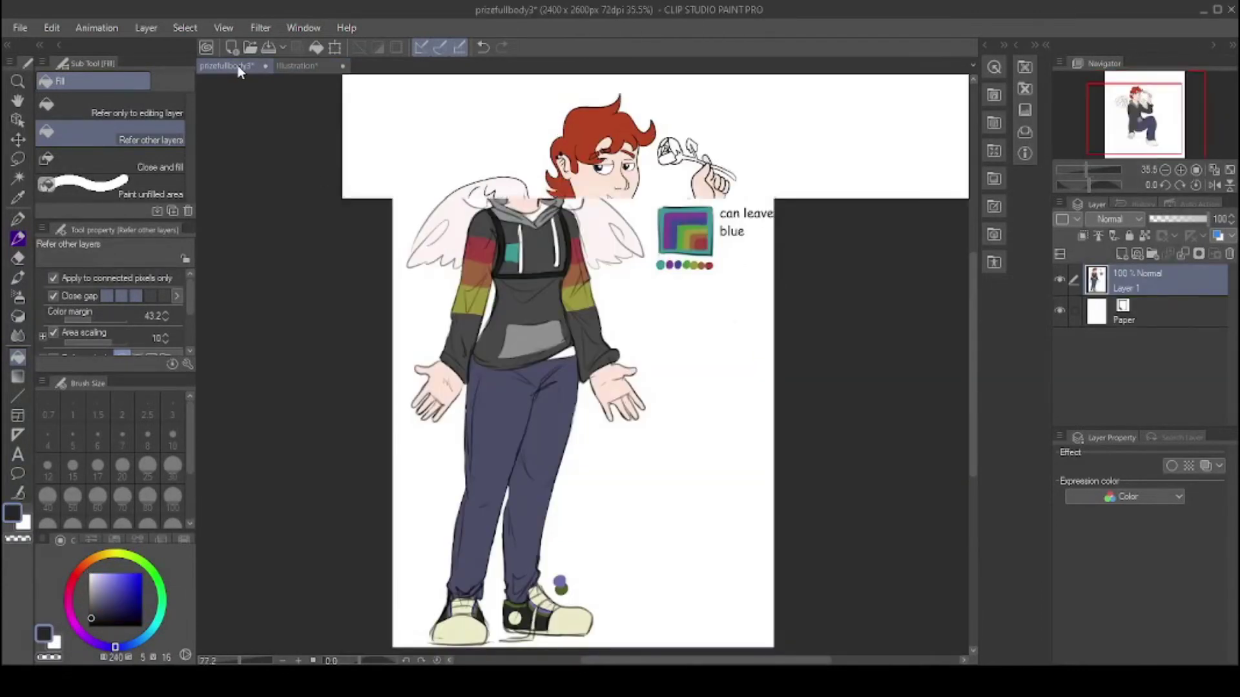
left_click(297, 65)
left_click(585, 621, "alt")
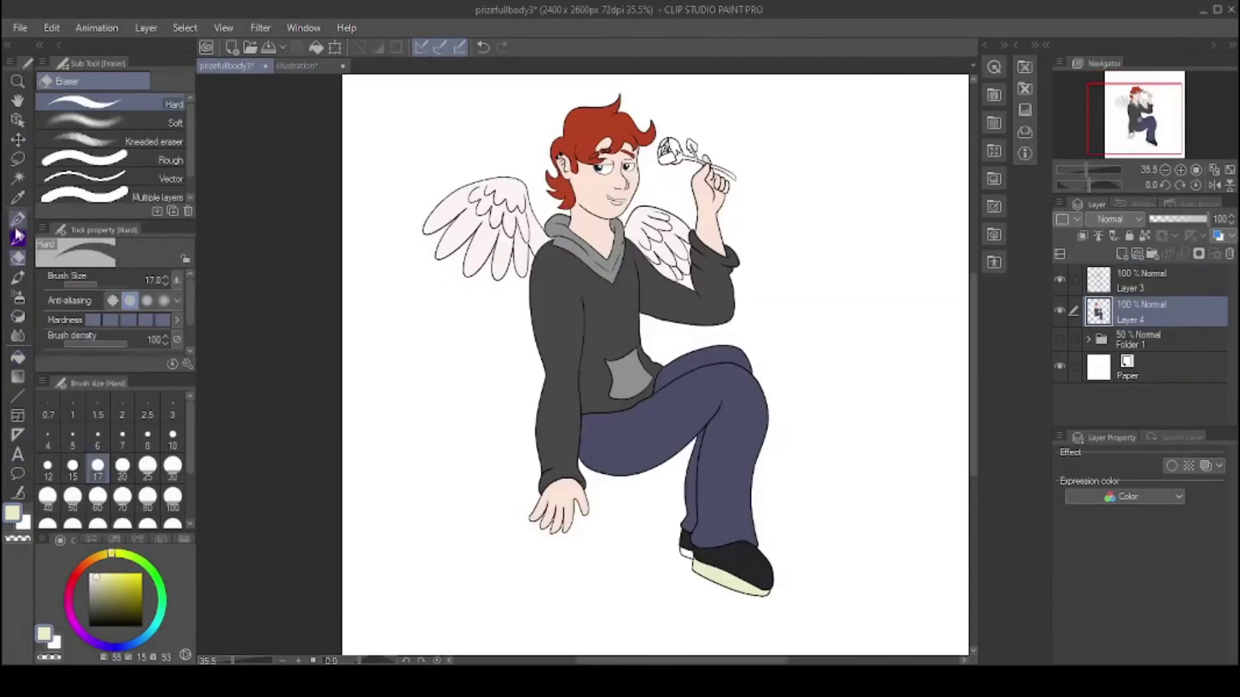
Step: Add a layer clipped to the flat colours and colour the front shoe's toe cap cream, checking the reference
key("g")
left_click(1121, 339)
left_click(1137, 312)
left_click(762, 577)
key("p")
left_click(297, 65)
left_click(226, 65)
key("e")
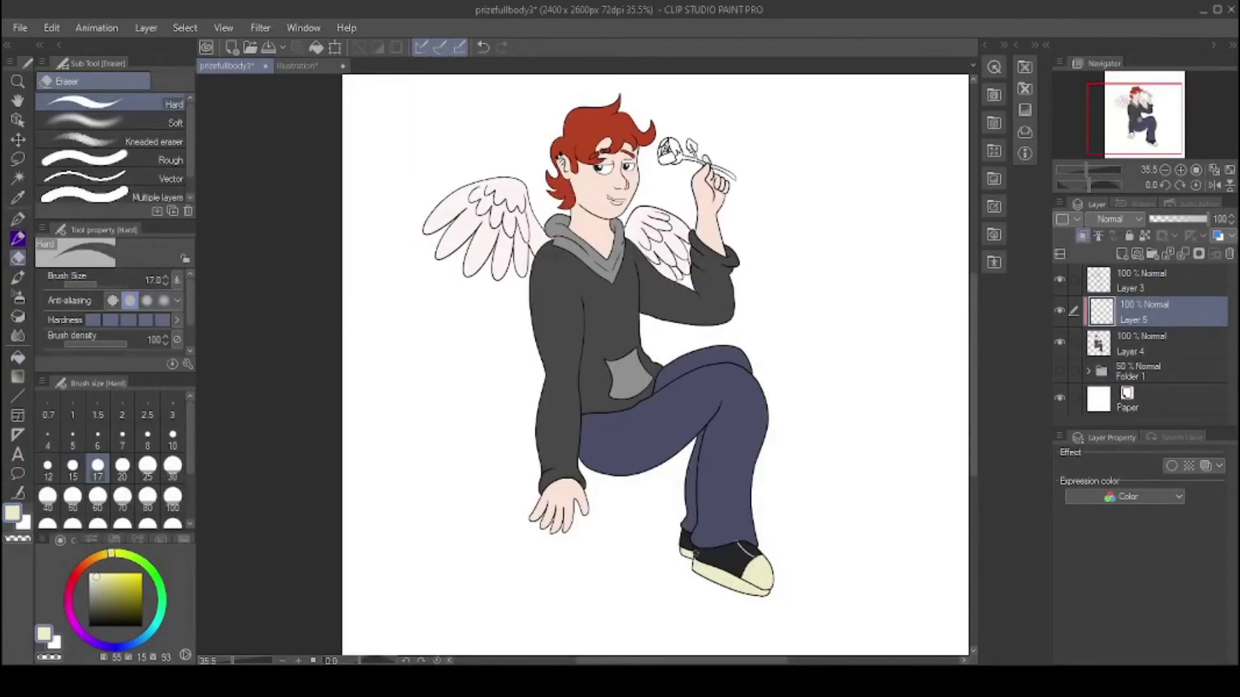
key("g")
left_click(581, 323)
key("ctrl+z")
Step: Extend the cream area on the front shoe and draw dark olive-grey lace lines across it with a size 15 G-pen
key("p")
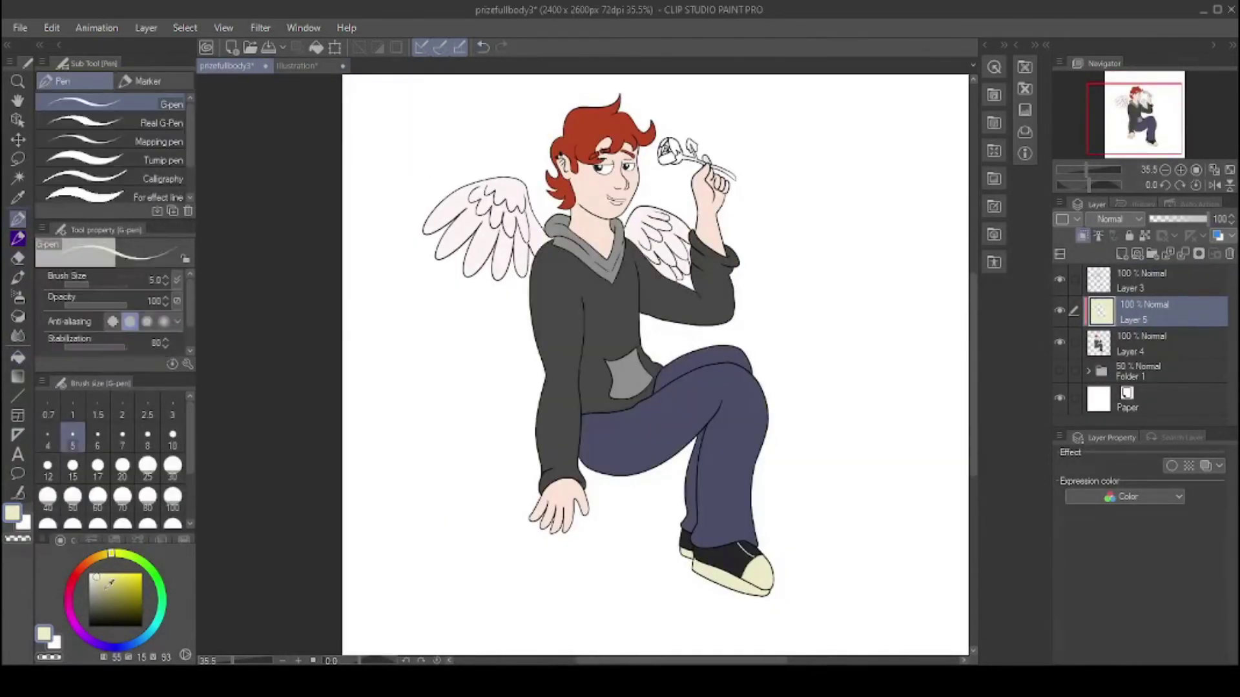
left_click(764, 579, "alt")
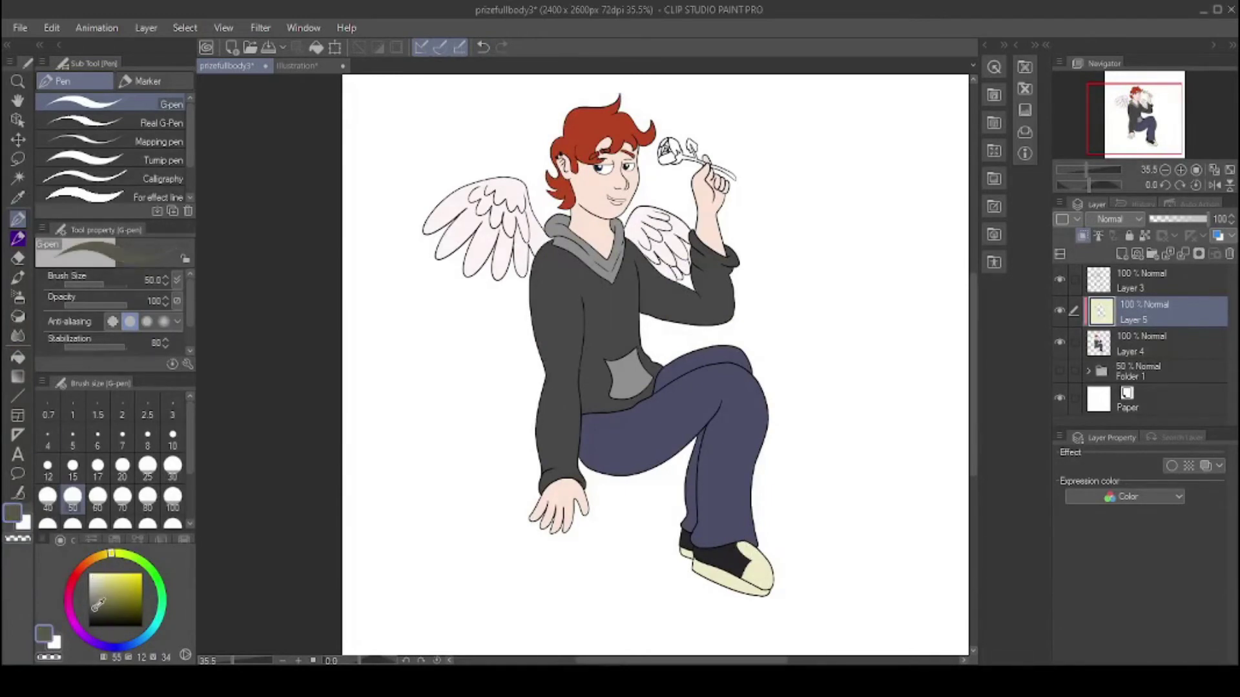
key("bracketleft")
key("bracketleft")
key("bracketleft")
key("bracketleft")
key("bracketleft")
key("bracketleft")
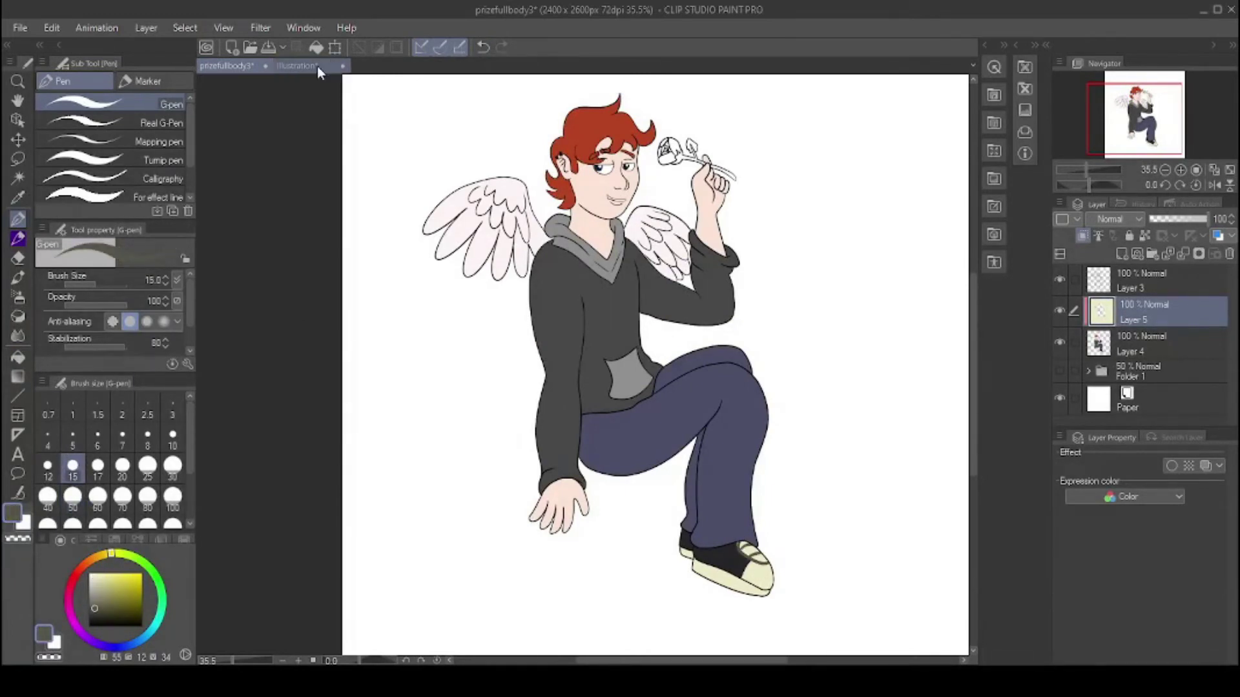
Step: Sample the olive-yellow sleeve stripe colour from the reference and close the reference image
left_click(297, 65)
left_click(525, 272, "alt")
left_click(226, 65)
left_click(343, 65)
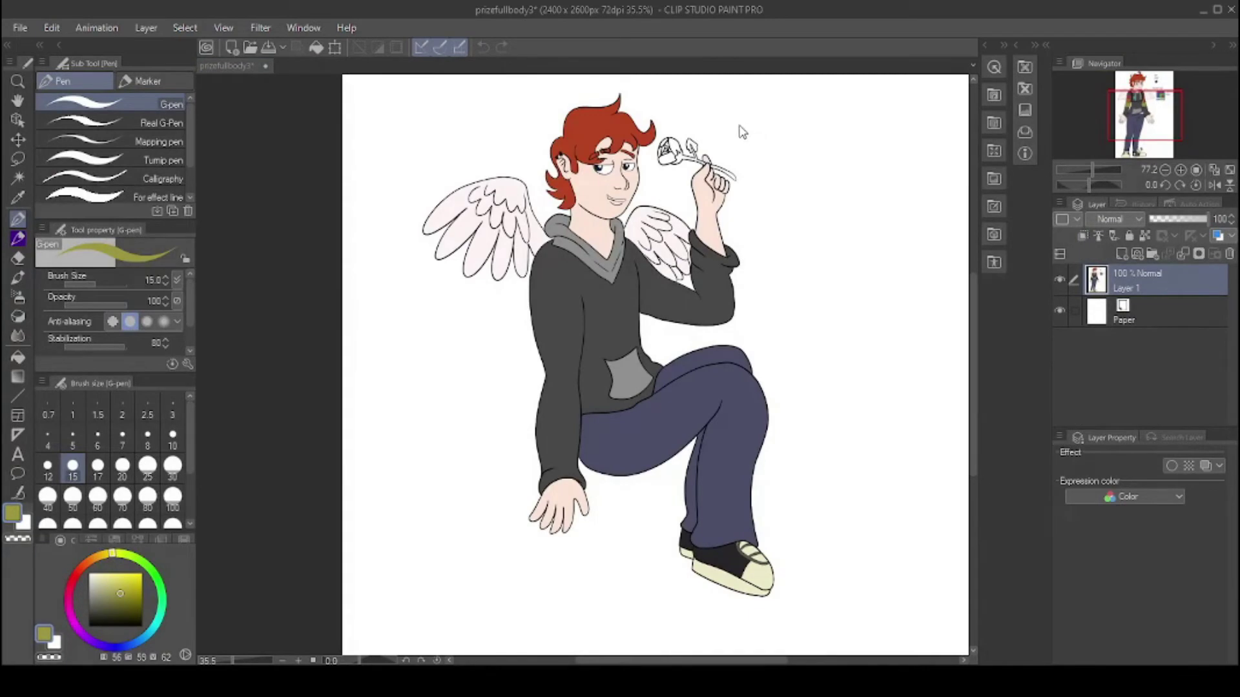
Step: Paint an olive-yellow band around the lowered arm's sleeve below the elbow, using the G-pen at size 50
mouse_move(545, 377)
left_mouse_down()
mouse_move(573, 377)
mouse_move(574, 412)
left_mouse_up()
key("g")
left_click(559, 395)
key("ctrl+z")
key("p")
left_click(73, 496)
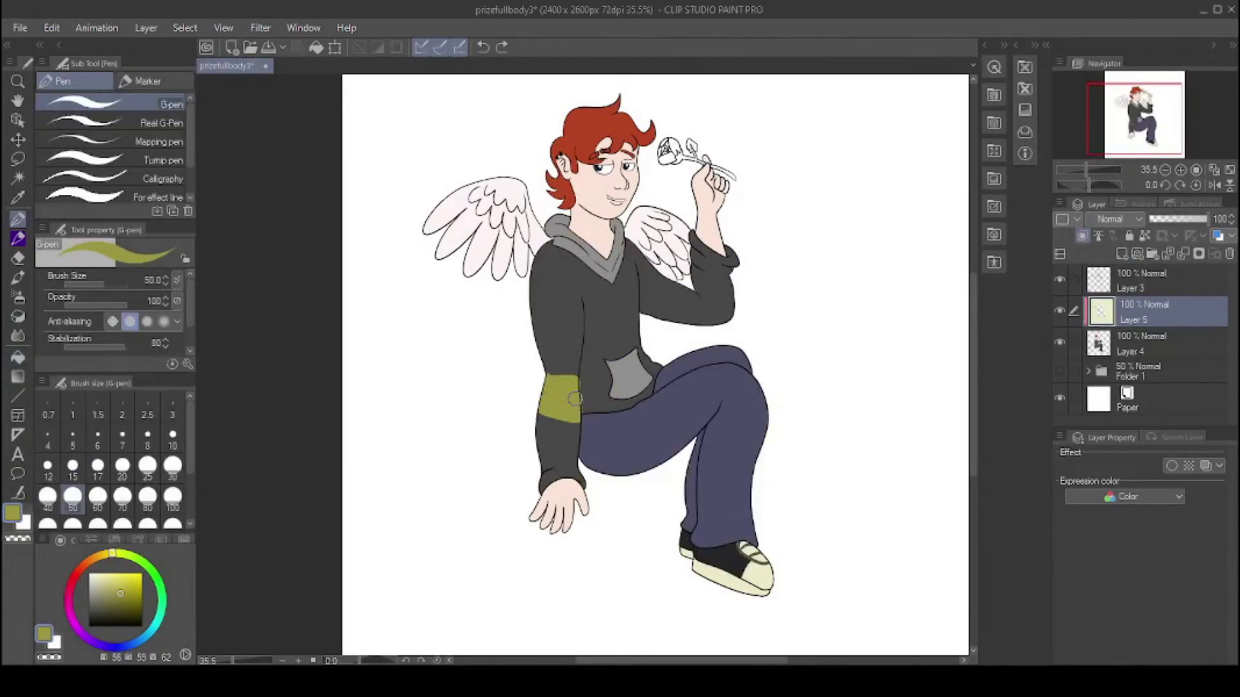
Step: Paint an orange and a red band above the olive one on the lowered sleeve, plus a teal patch on the chest
mouse_move(544, 370)
left_mouse_down()
mouse_move(576, 368)
mouse_move(549, 343)
mouse_move(576, 333)
left_mouse_up()
left_click(74, 575)
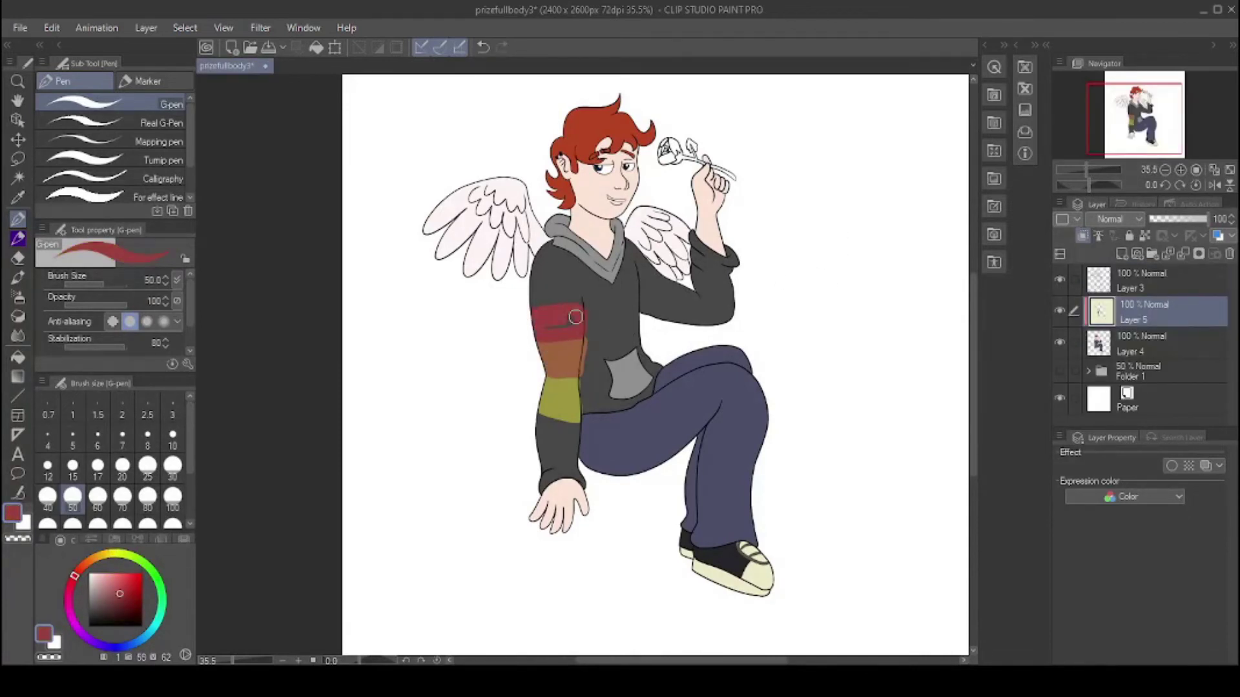
key("e")
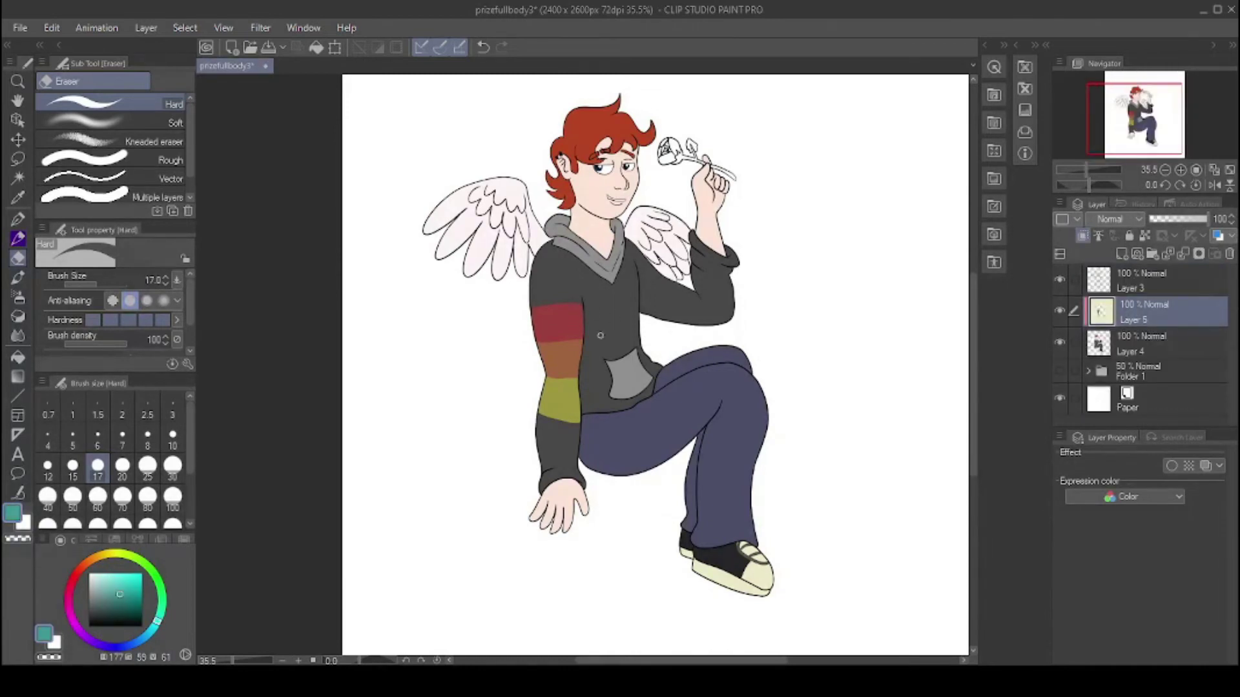
key("p")
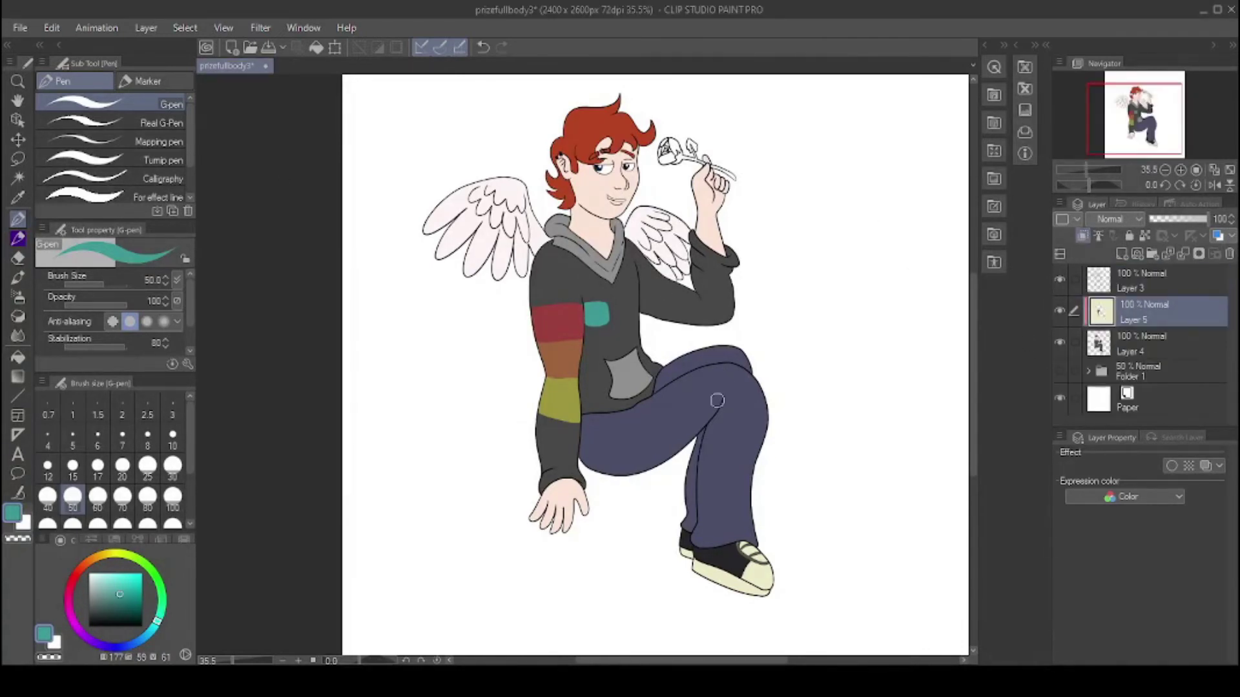
Step: Paint matching olive, orange and red bands around the raised arm's sleeve, reusing the colours of the other sleeve
scroll(806, 224, "up", 2)
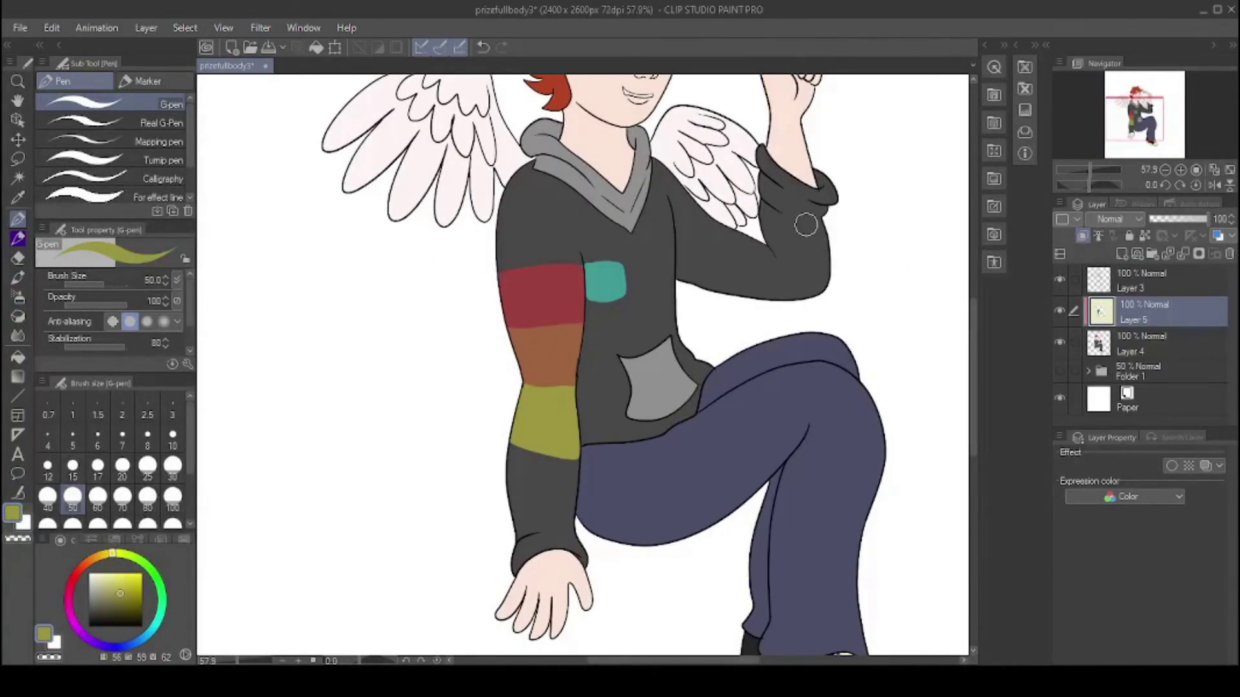
key("g")
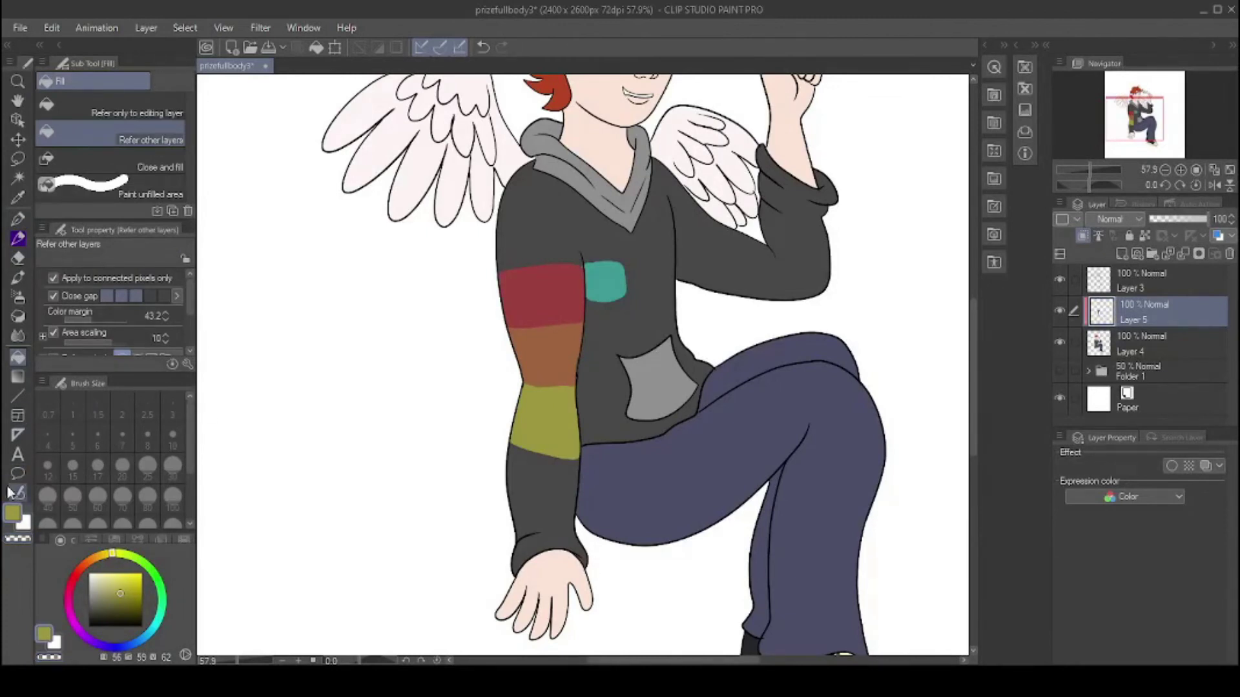
left_click(18, 220)
mouse_move(769, 265)
left_mouse_down()
mouse_move(825, 273)
mouse_move(768, 238)
mouse_move(760, 254)
mouse_move(806, 301)
mouse_move(749, 241)
mouse_move(747, 295)
mouse_move(718, 228)
mouse_move(722, 291)
left_mouse_up()
left_click(547, 359, "alt")
left_click(542, 318, "alt")
key("e")
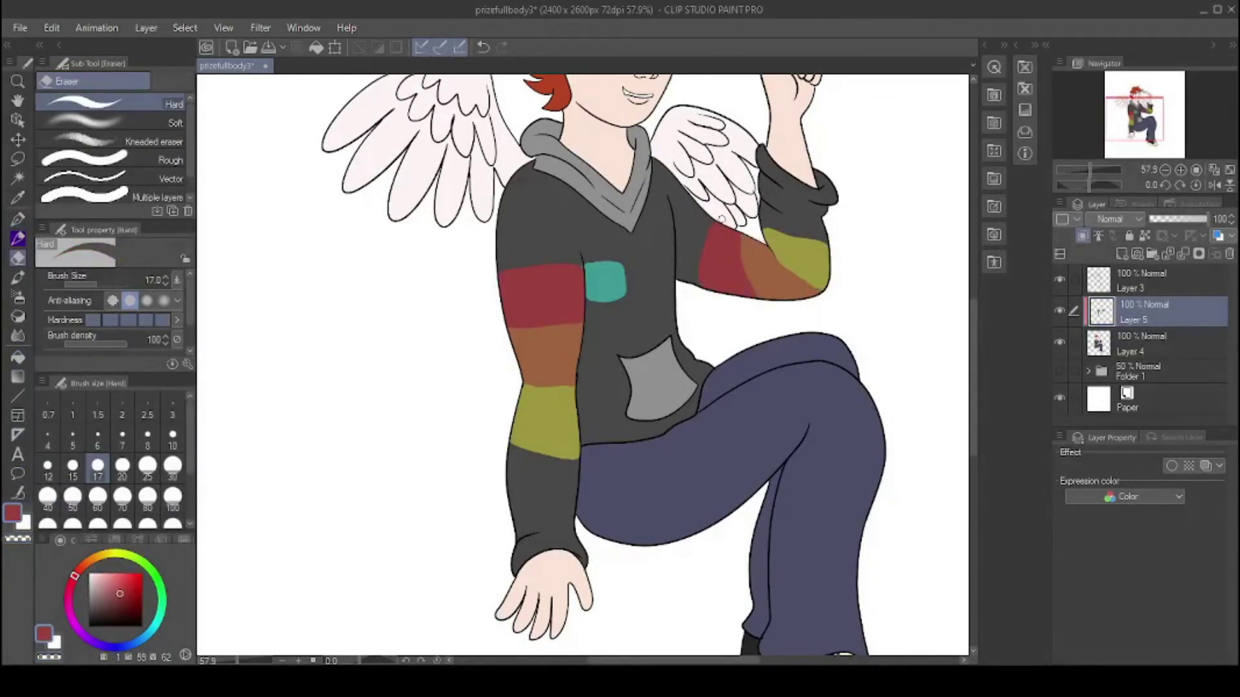
Step: Fill the rose's stem and sepals with dark green and its leaf with light green on Layer 4
scroll(676, 264, "up", 5)
scroll(598, 216, "up", 5)
left_click(142, 561)
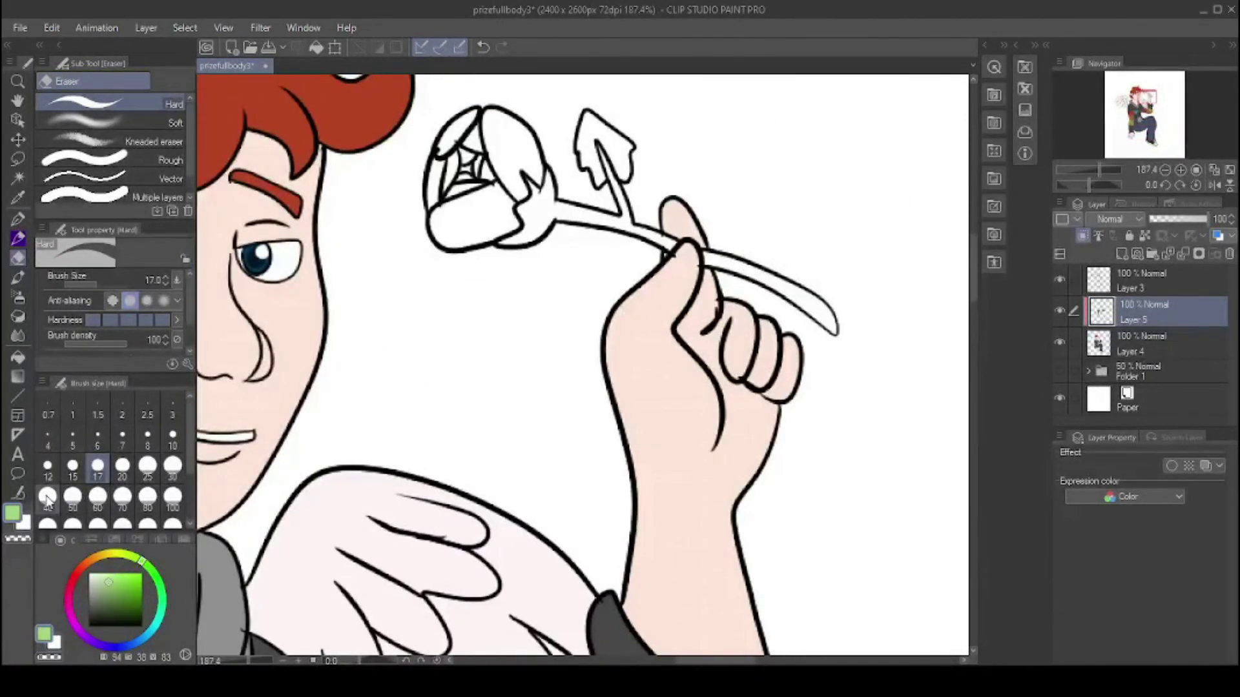
key("g")
left_click(1143, 343)
left_click(581, 213)
left_click(775, 298)
left_click(126, 584)
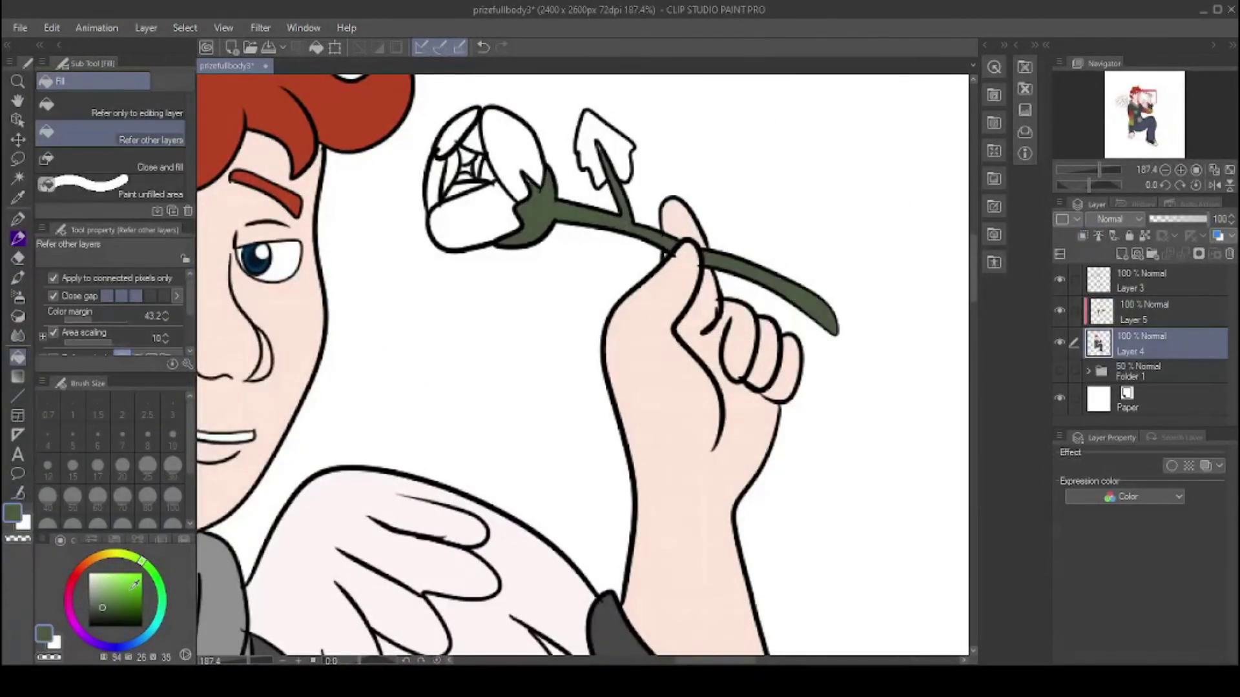
left_click(604, 152)
Step: Fill the rose's petals and centre with dark red, and sample the stem's dark green for the G-pen
left_click(71, 592)
left_click(138, 597)
left_click(491, 181)
left_click(452, 155)
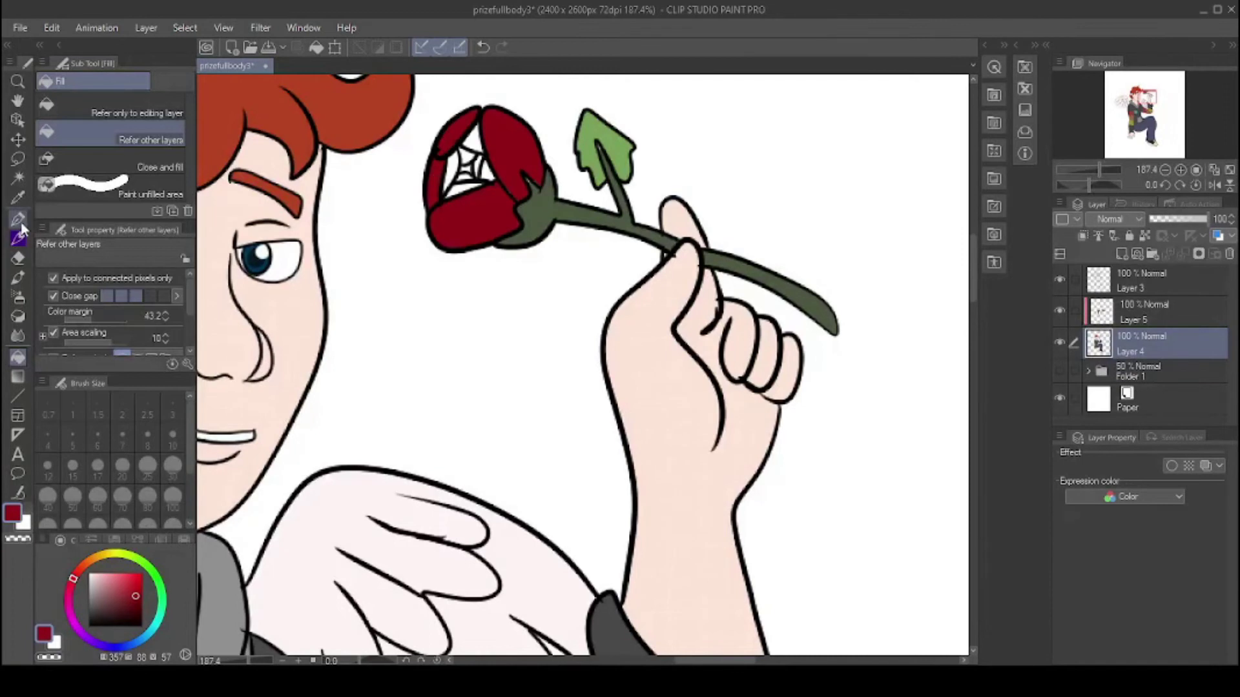
left_click(478, 194)
key("p")
left_click(536, 219, "alt")
Step: Crop the canvas to a rectangle of about 1504 x 2051 px around the character
scroll(599, 150, "down", 8)
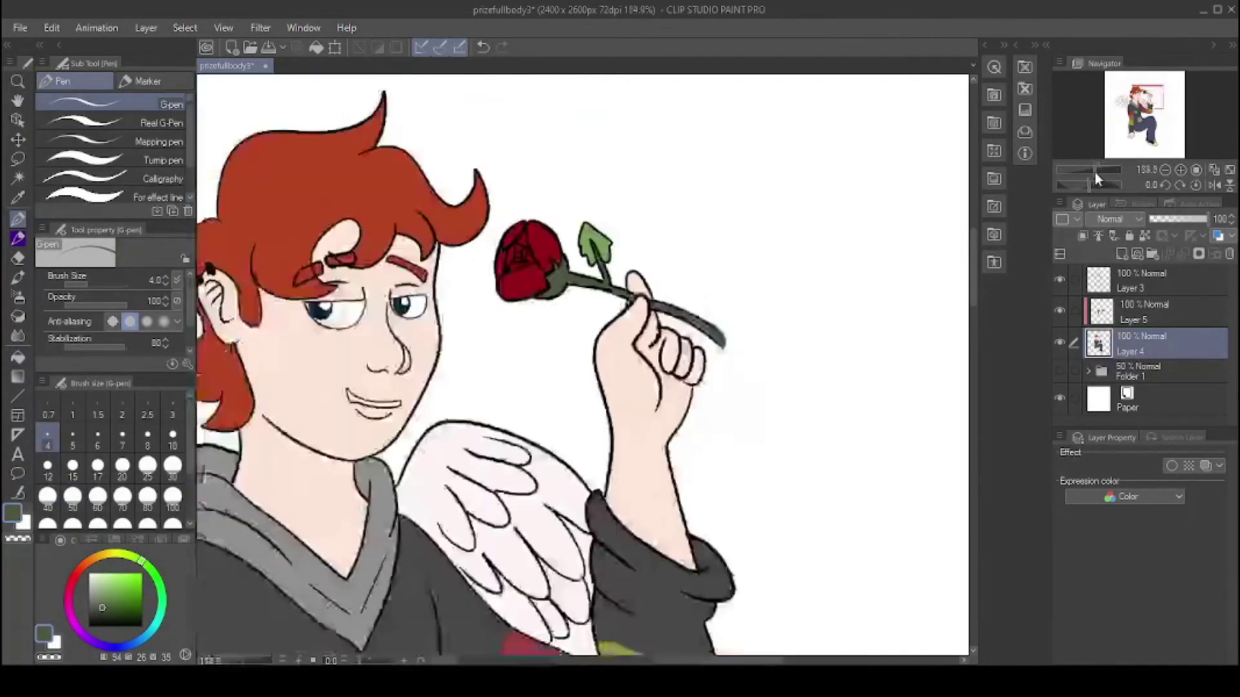
left_click(18, 140)
left_click(18, 159)
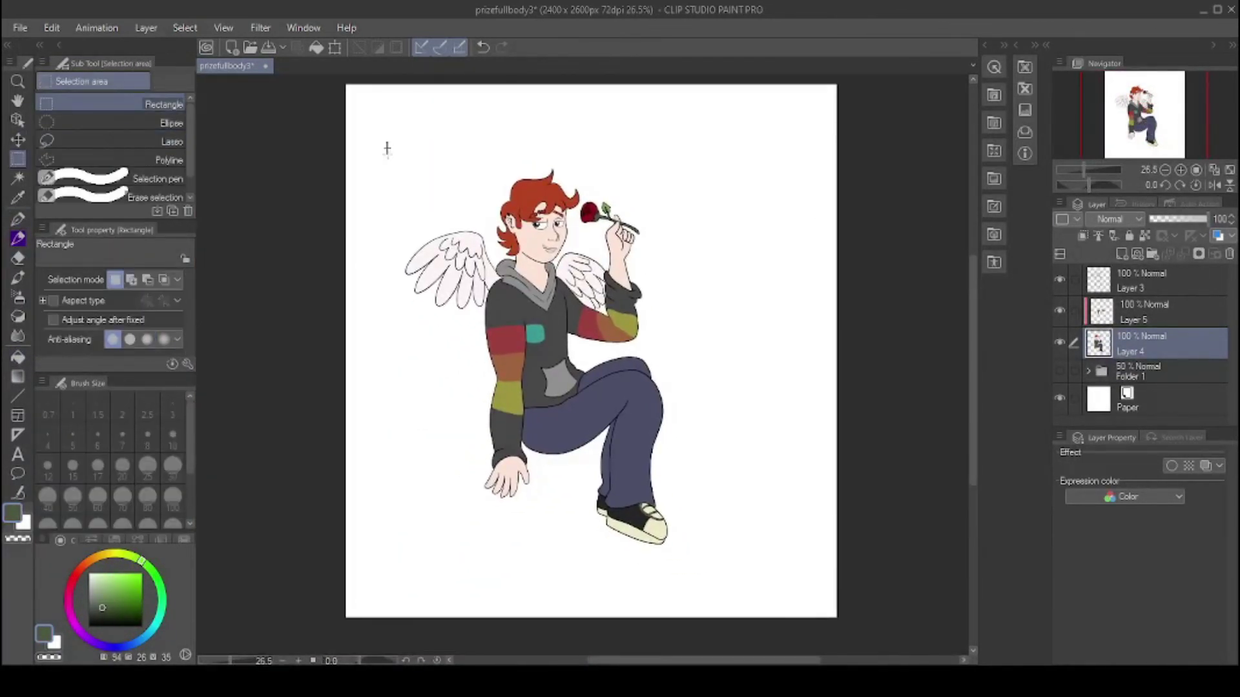
left_click_drag(387, 143, 694, 562)
left_click(449, 594)
left_click_drag(1076, 169, 1089, 166)
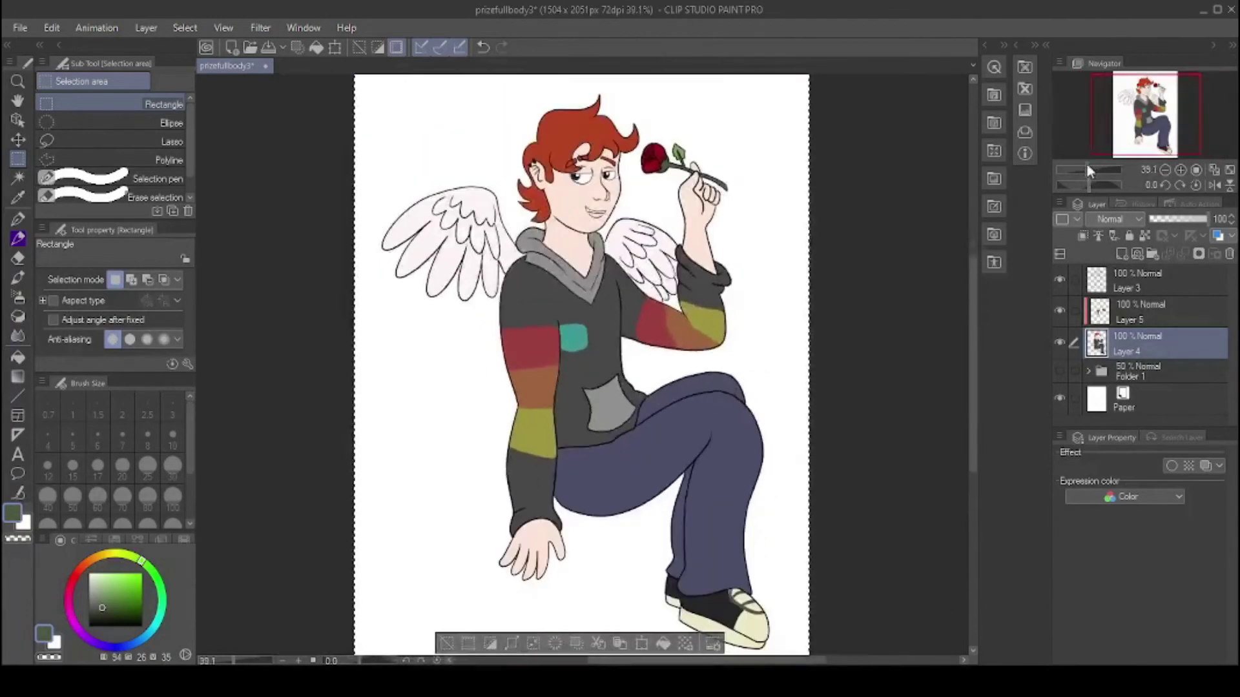
Step: Add a layer beneath the flat colours and fill the background around the character with medium blue
key("ctrl+shift+n")
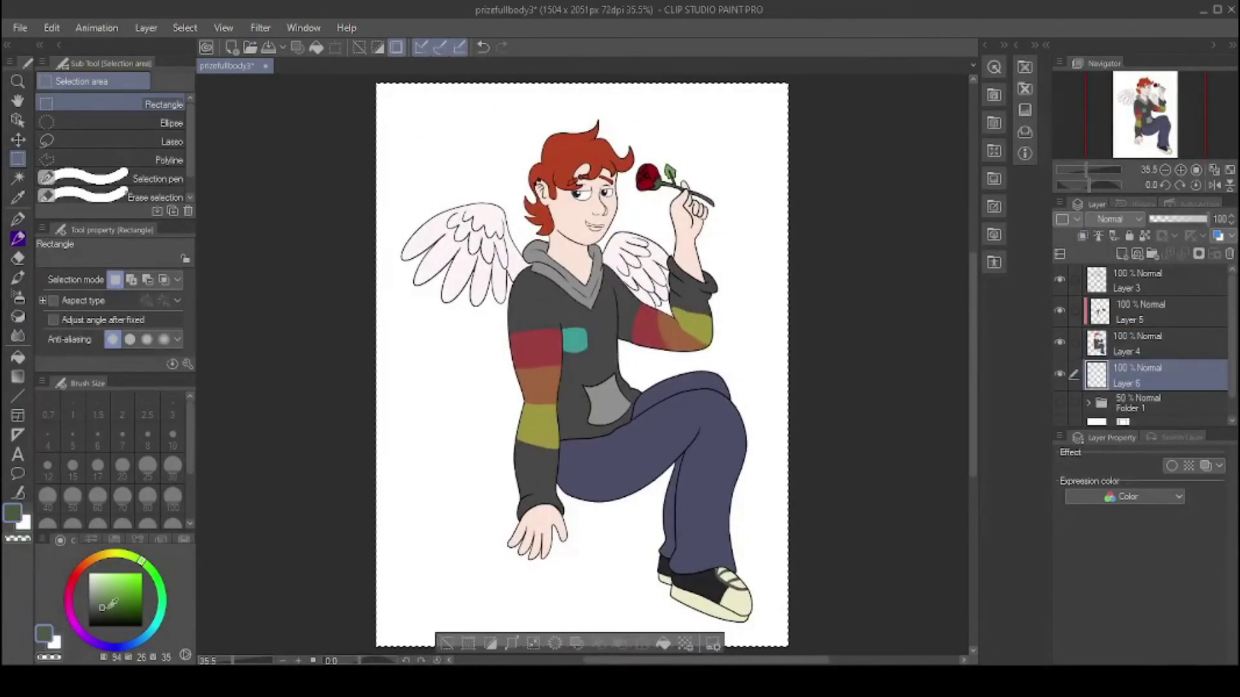
left_click(130, 644)
left_click(118, 585)
left_click(18, 356)
left_click(426, 371)
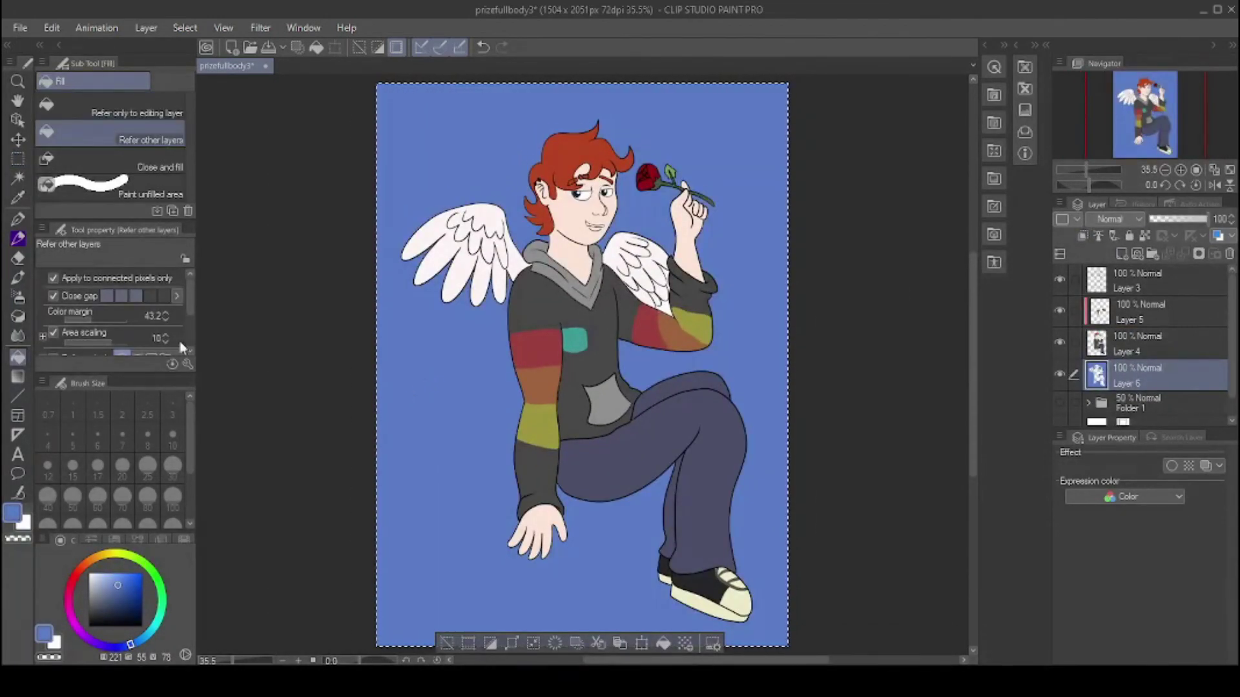
Step: Cover the blue background with pale blue stars using the Star A decoration brush at size 300, and clear the selection
left_click(18, 316)
left_click(113, 122)
left_click(63, 81)
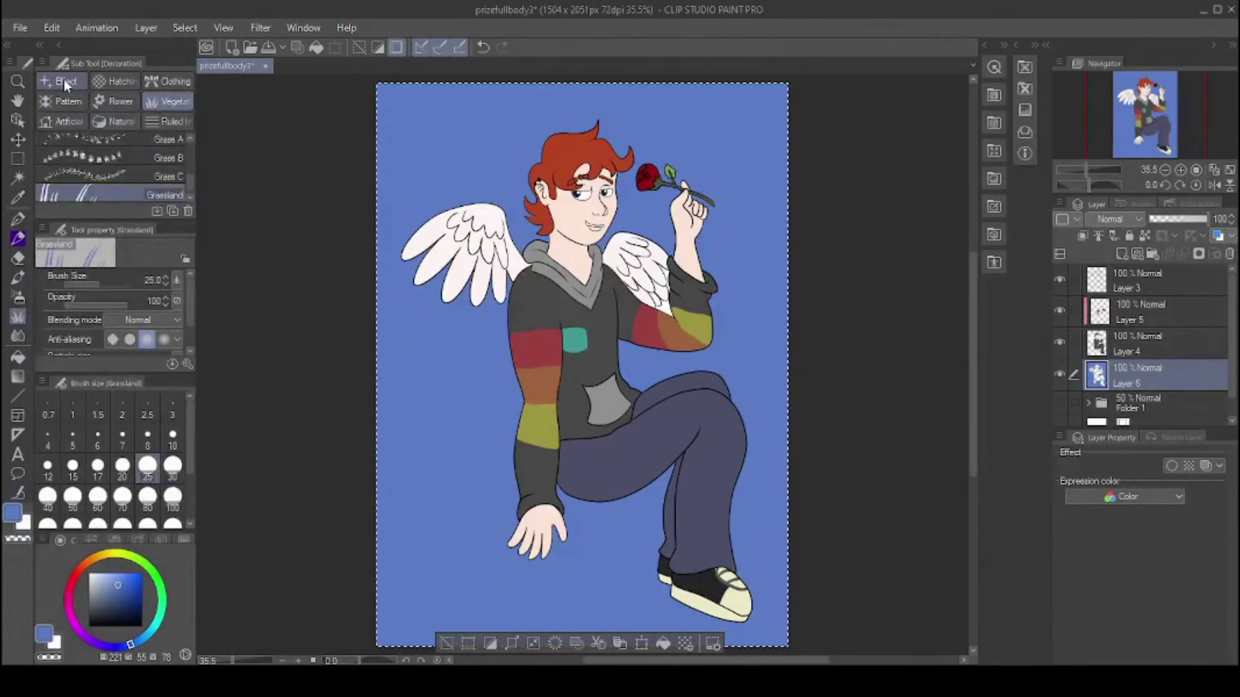
left_click(93, 572)
mouse_move(382, 249)
left_mouse_down()
mouse_move(547, 158)
mouse_move(649, 295)
mouse_move(561, 379)
mouse_move(643, 502)
mouse_move(582, 576)
mouse_move(715, 494)
left_mouse_up()
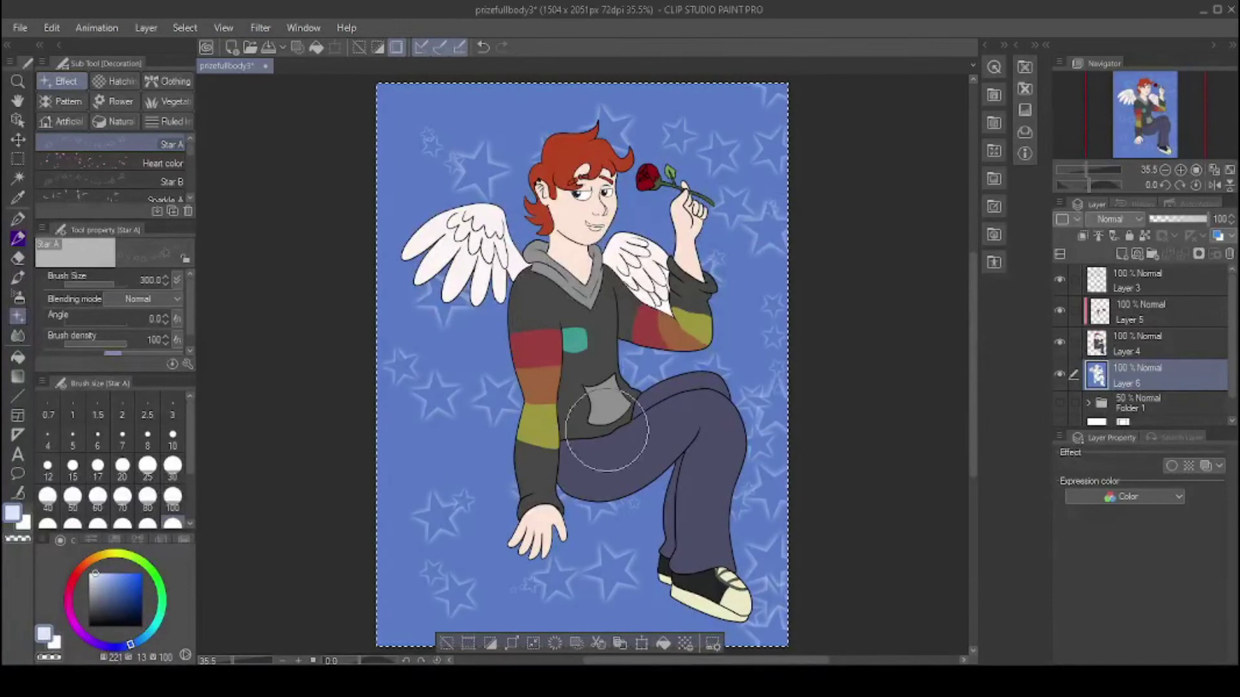
scroll(843, 455, "down", 3)
left_click(1144, 108)
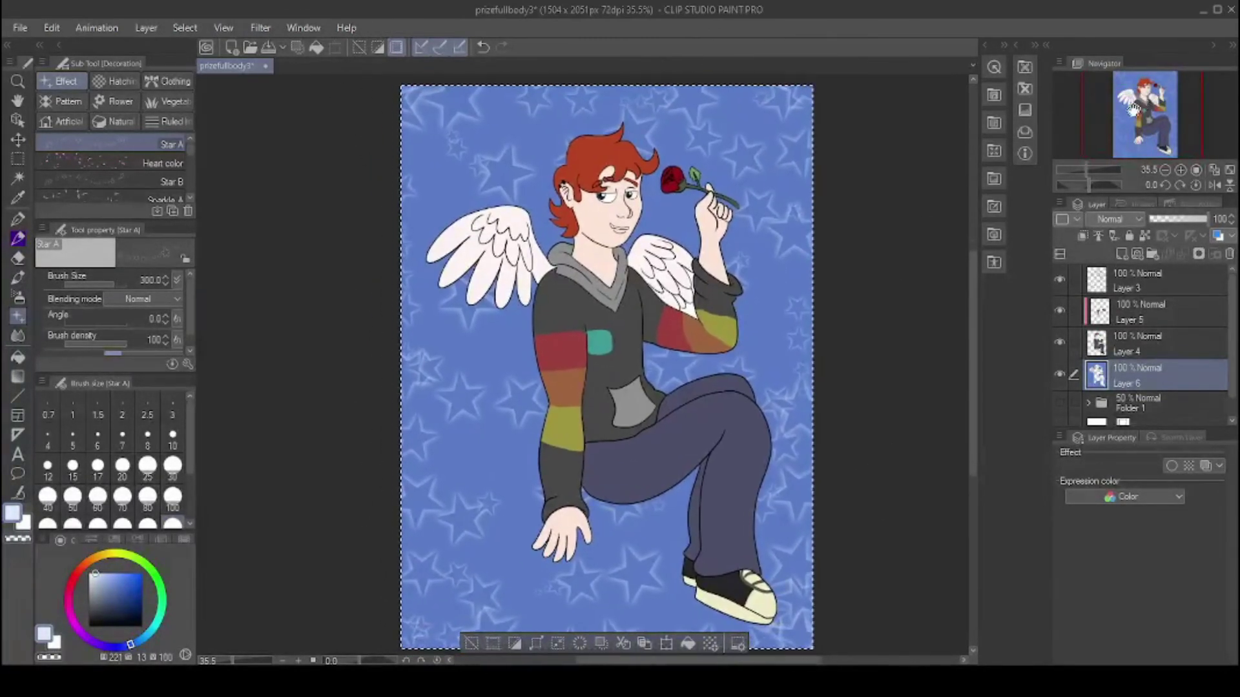
key("ctrl+d")
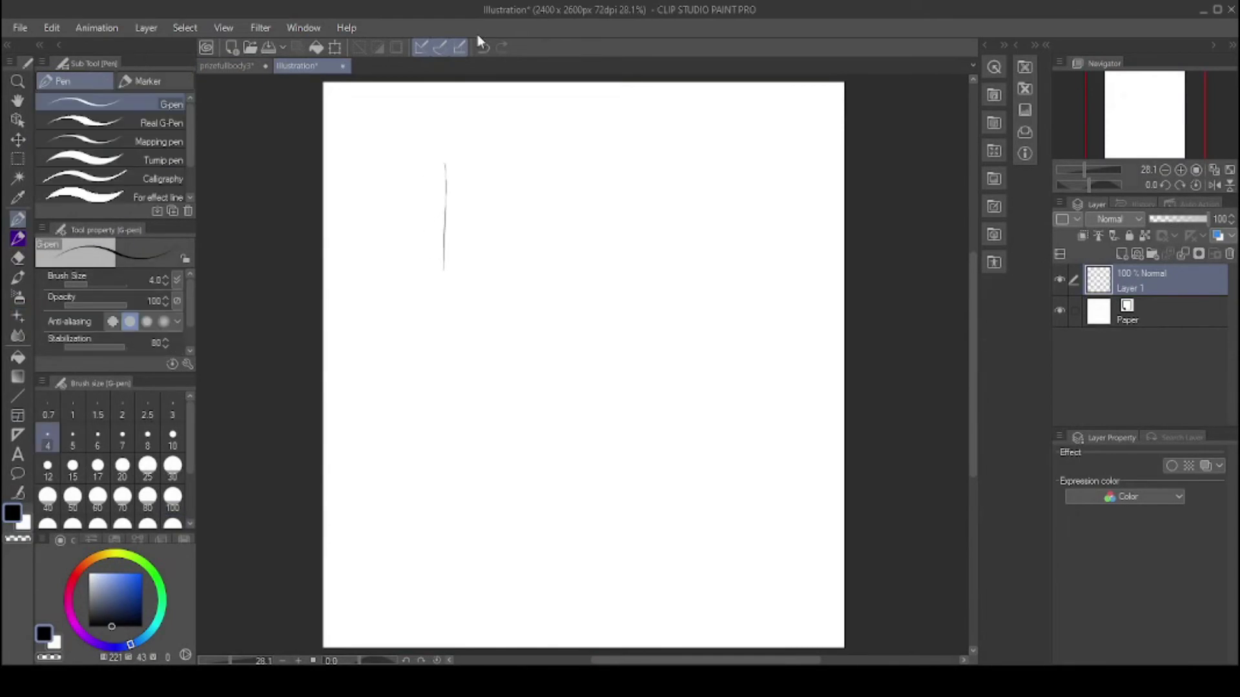
Step: Undo the thin test stroke on the blank illustration and handwrite "Thanks for" in black with a size 60 G-pen
left_click(482, 46)
left_click(98, 496)
mouse_move(443, 145)
left_mouse_down()
mouse_move(445, 216)
mouse_move(490, 131)
left_mouse_up()
mouse_move(498, 132)
left_mouse_down()
mouse_move(533, 208)
mouse_move(594, 210)
left_mouse_up()
left_click_drag(603, 210, 629, 208)
left_click_drag(660, 128, 653, 223)
left_click_drag(746, 211, 714, 216)
left_click_drag(528, 245, 501, 321)
mouse_move(571, 275)
left_mouse_down()
mouse_move(562, 279)
mouse_move(656, 276)
left_mouse_up()
Step: Handwrite "Watching" below the first two words and draw two hearts underneath it
left_click_drag(421, 359, 513, 360)
left_click_drag(555, 402, 568, 452)
left_click_drag(604, 365, 604, 475)
left_click_drag(694, 381, 715, 488)
left_click_drag(717, 445, 752, 487)
mouse_move(768, 423)
left_mouse_down()
mouse_move(769, 484)
mouse_move(820, 468)
left_mouse_up()
left_click_drag(833, 404, 801, 502)
left_click(765, 380)
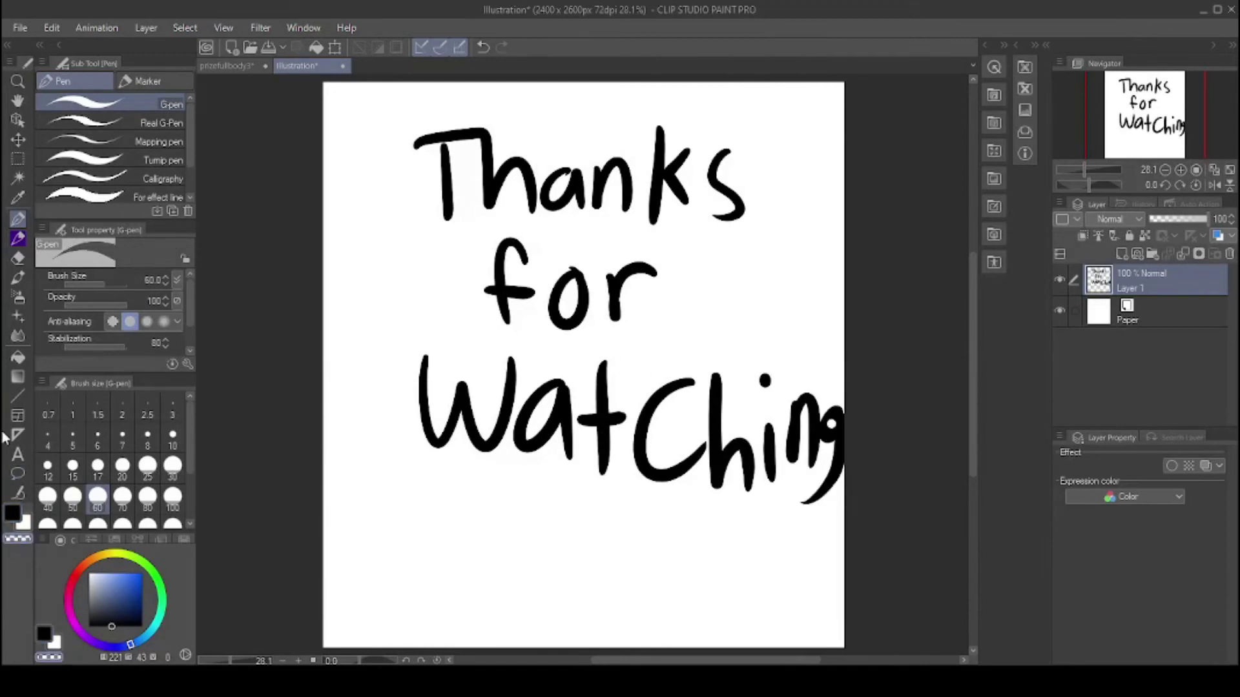
mouse_move(533, 554)
left_mouse_down()
mouse_move(562, 584)
mouse_move(536, 555)
left_mouse_up()
mouse_move(611, 510)
left_mouse_down()
mouse_move(706, 582)
mouse_move(651, 575)
left_mouse_up()
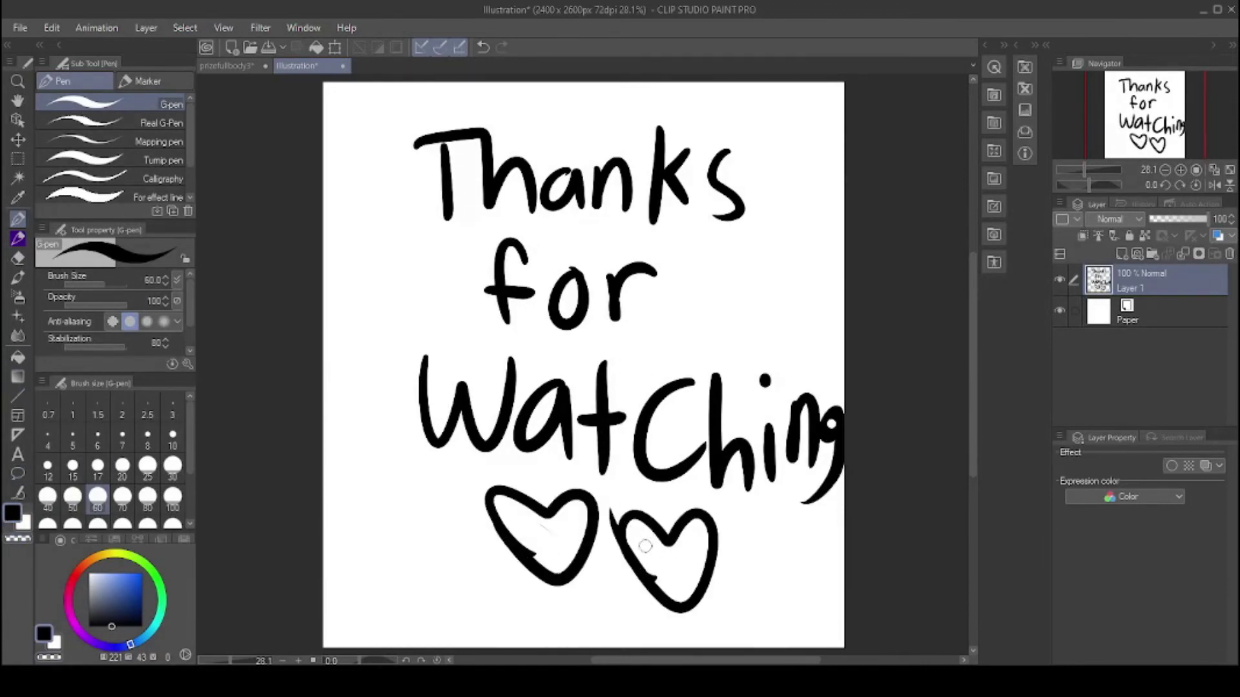